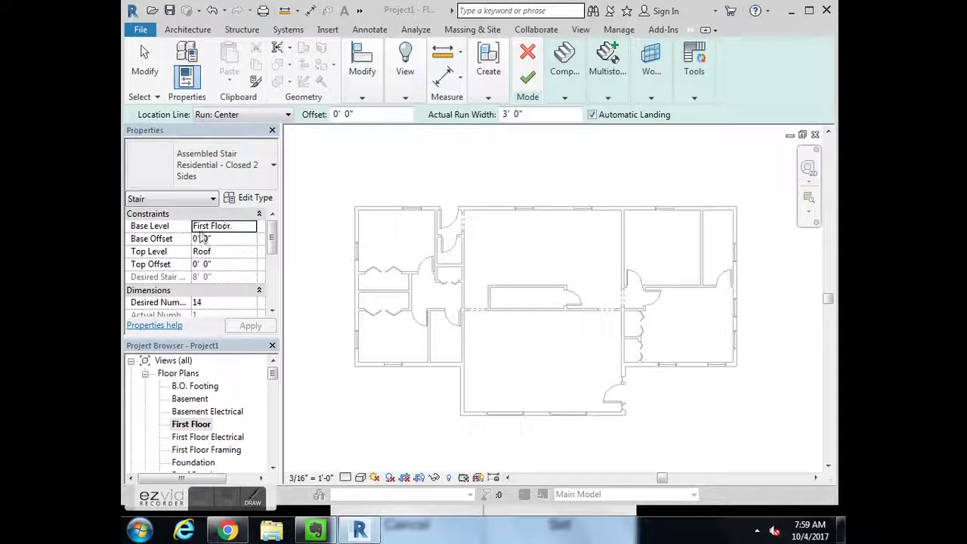
# Set the stair's base level to Basement and its top level to First Floor.
pyautogui.click(253, 230)
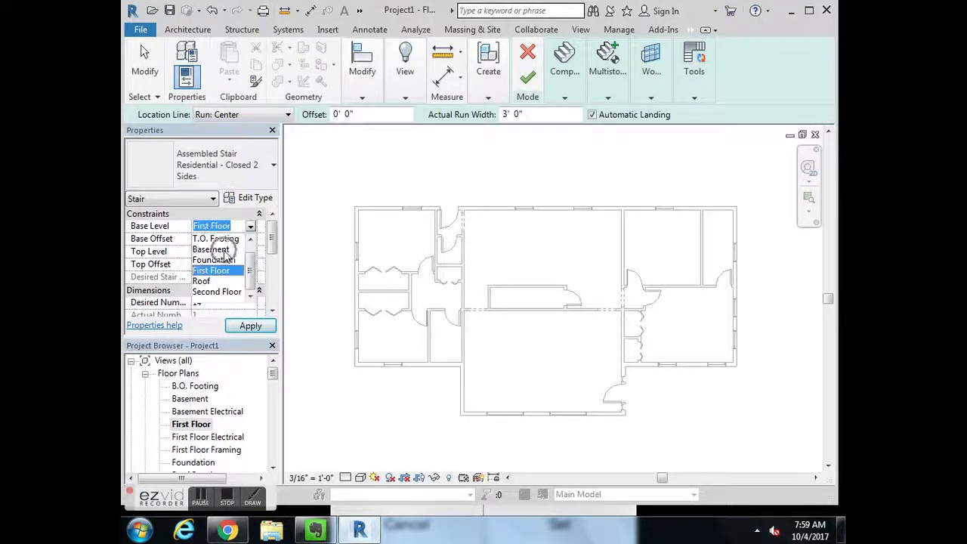
pyautogui.click(199, 250)
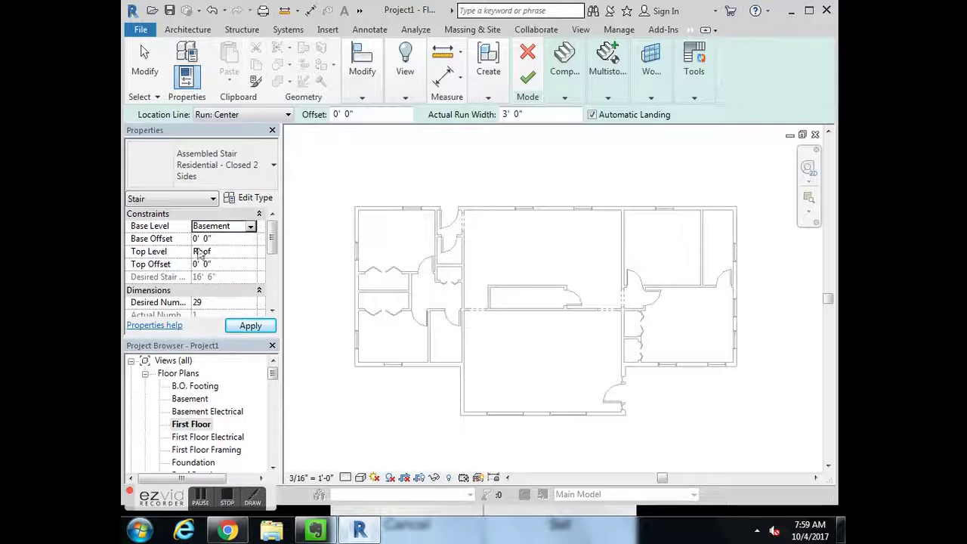
pyautogui.click(251, 253)
pyautogui.click(214, 306)
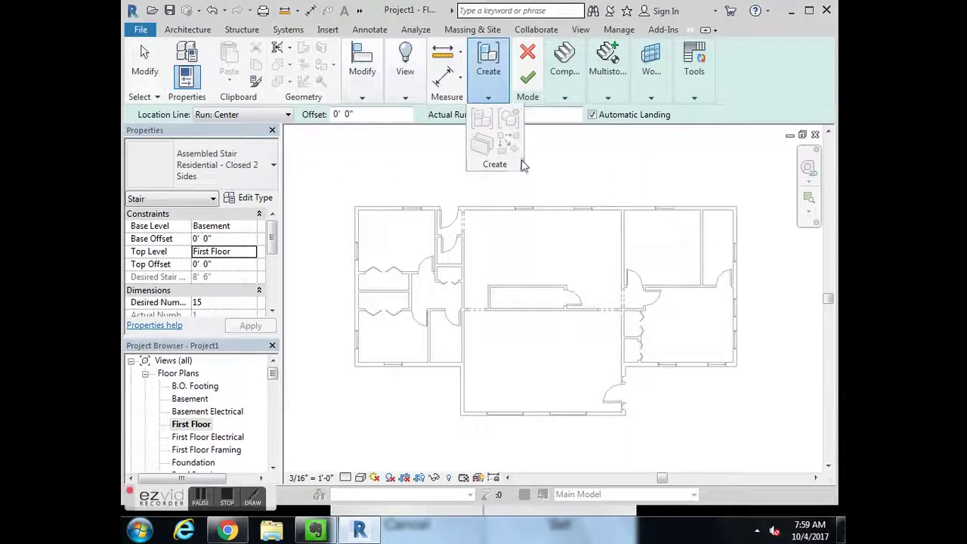
# Draw a straight stair run about 13' 9" long from the stairwell's door opening past its opposite end wall, and finish the stair.
pyautogui.scroll(4, 523, 304)
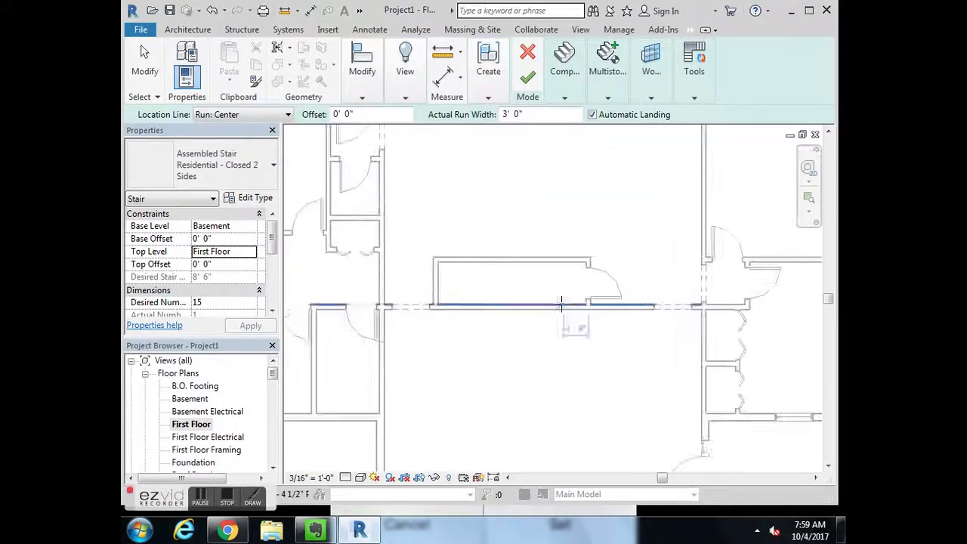
pyautogui.scroll(2, 590, 281)
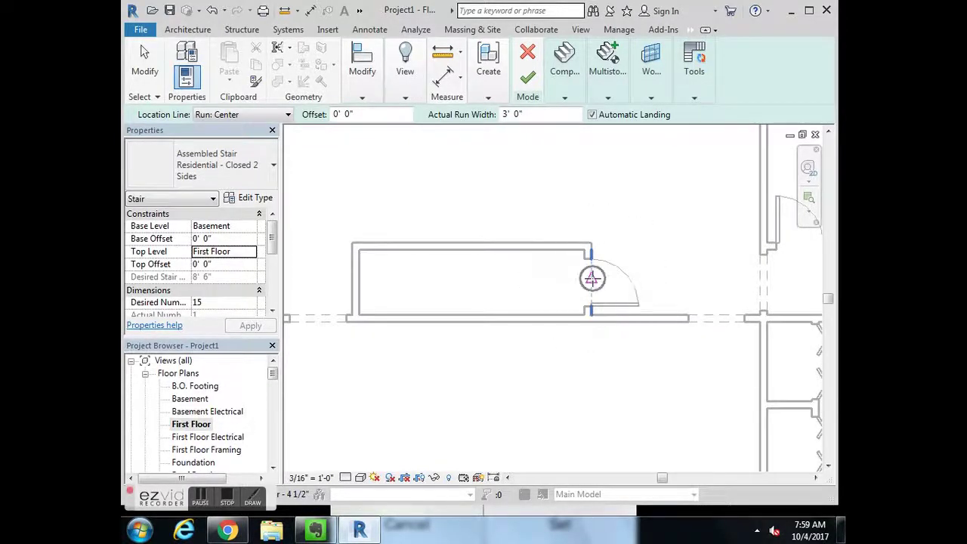
pyautogui.click(591, 278)
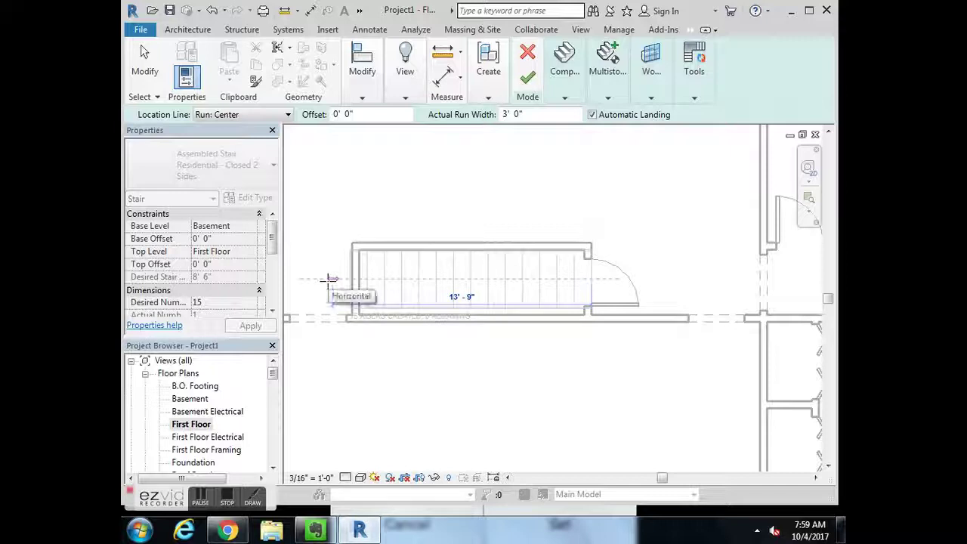
pyautogui.click(328, 281)
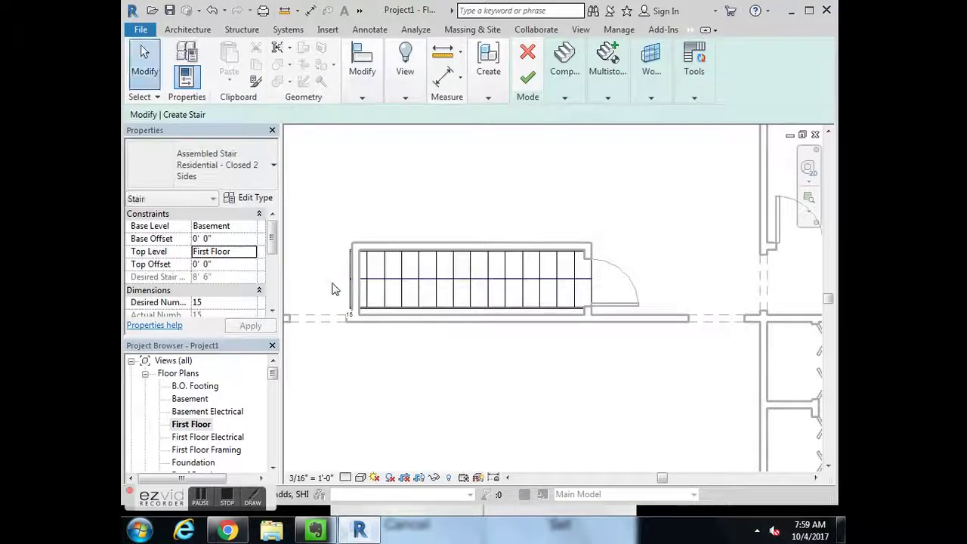
pyautogui.click(528, 81)
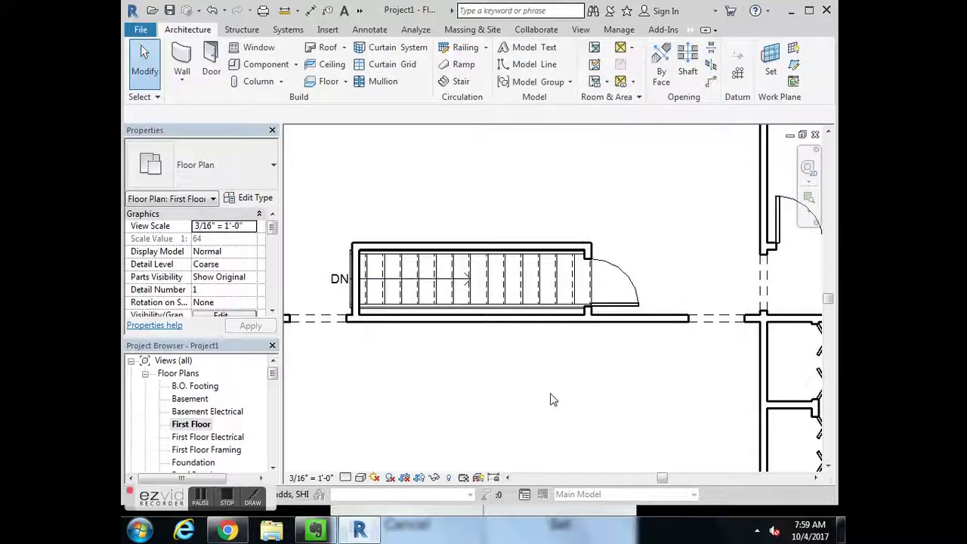
# Flip the stair's direction so that it descends from the door end of the stairwell.
pyautogui.click(536, 288)
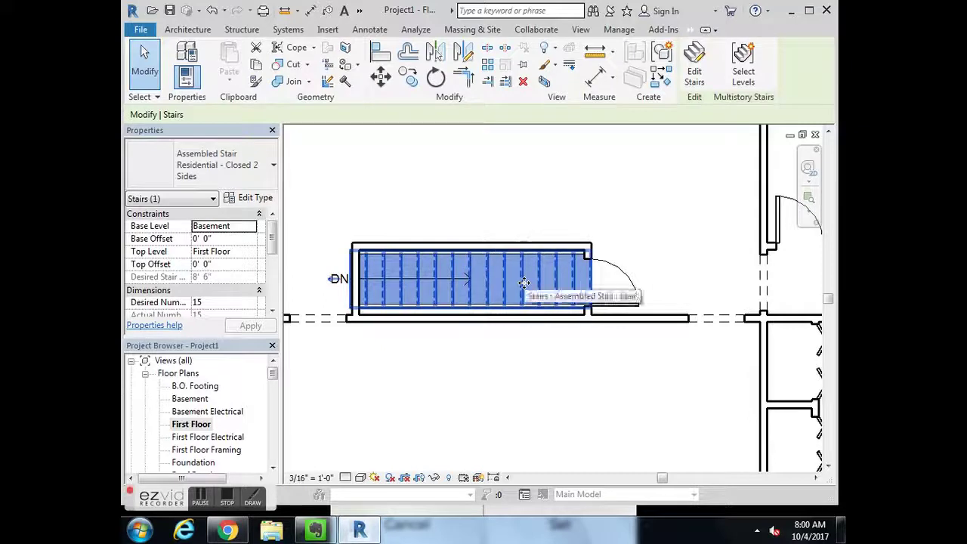
pyautogui.scroll(3, 326, 282)
pyautogui.scroll(1, 341, 276)
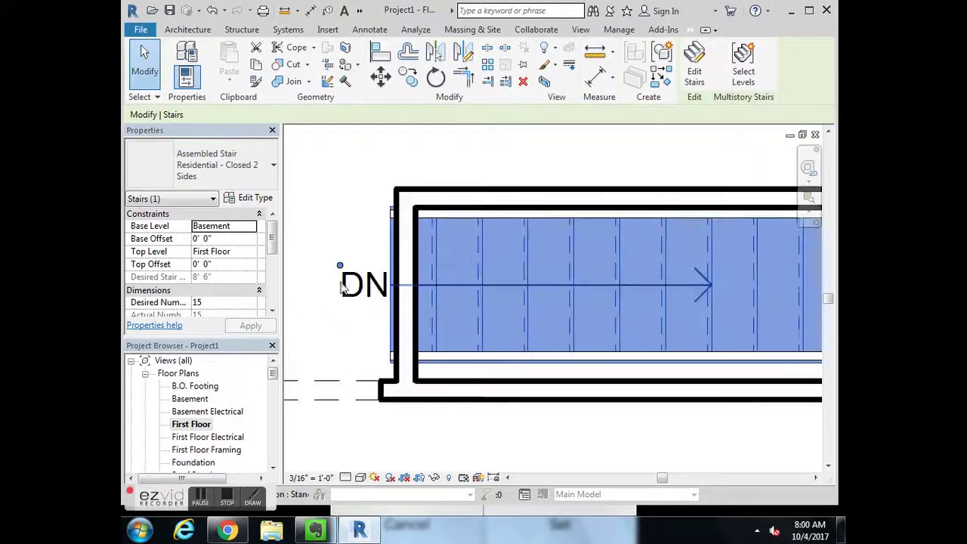
pyautogui.scroll(-3, 362, 287)
pyautogui.click(365, 287)
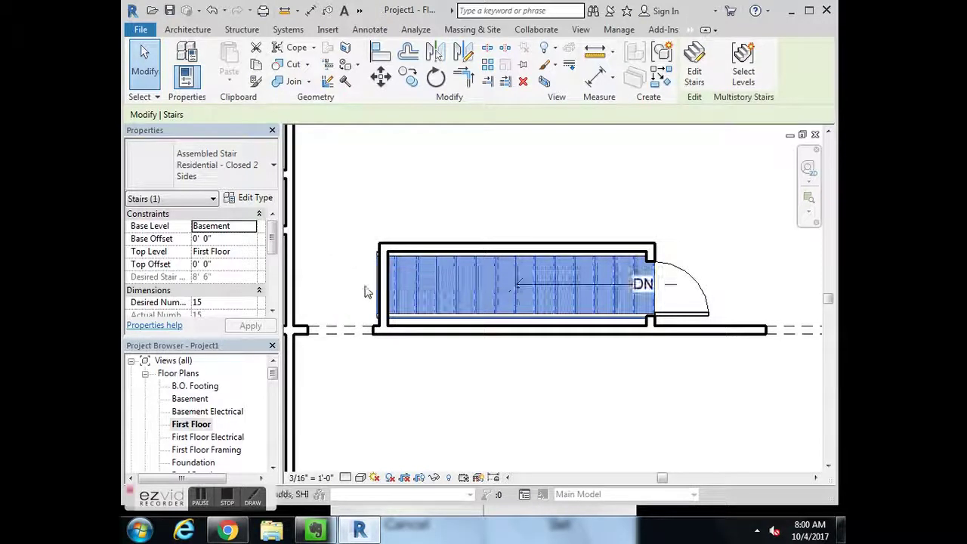
pyautogui.click(568, 406)
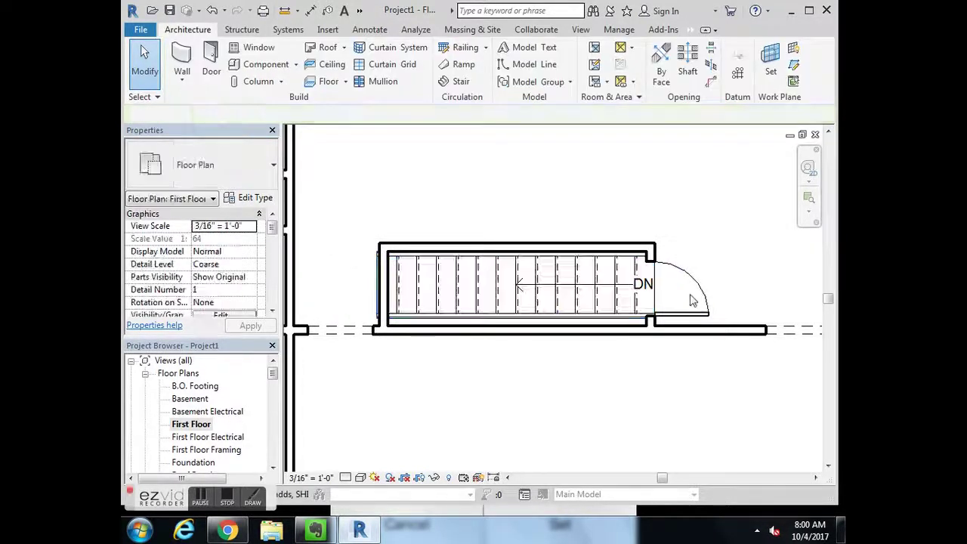
# Start a floor on the First Floor level using the Wood Joist 10" - Ceramic Tile type.
pyautogui.scroll(-2, 505, 291)
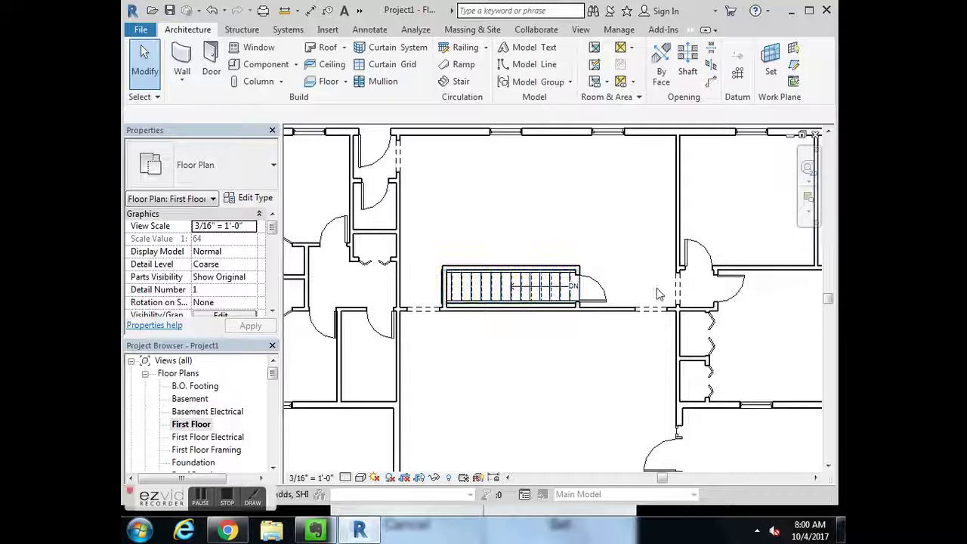
pyautogui.scroll(-1, 505, 313)
pyautogui.scroll(-1, 508, 317)
pyautogui.moveTo(537, 330); pyautogui.dragTo(562, 330, button='middle')
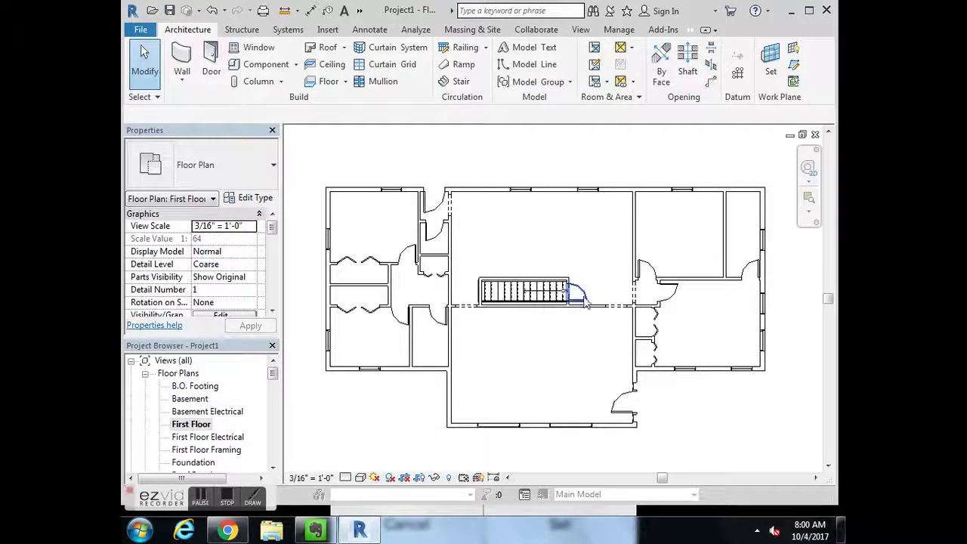
pyautogui.scroll(1, 614, 289)
pyautogui.moveTo(614, 289); pyautogui.dragTo(539, 285, button='middle')
pyautogui.scroll(3, 620, 259)
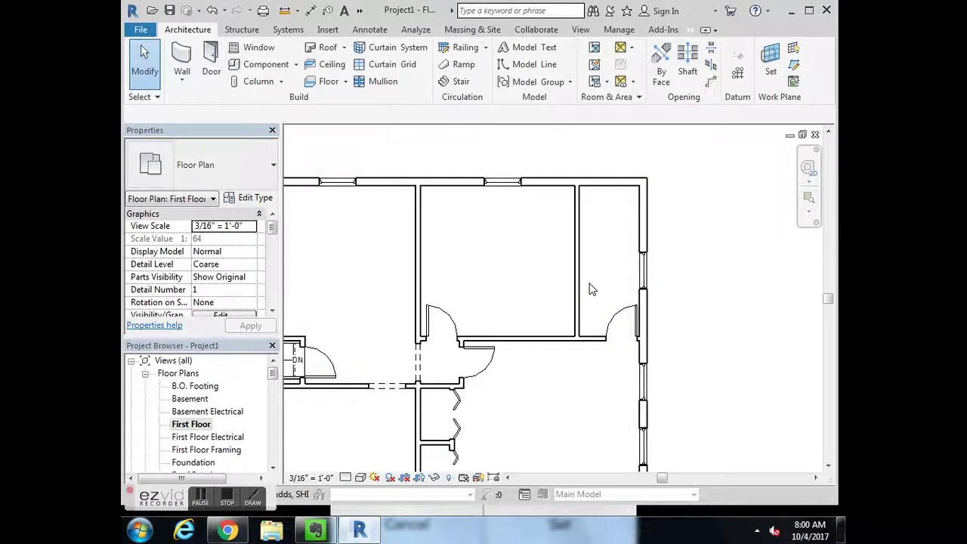
pyautogui.click(326, 85)
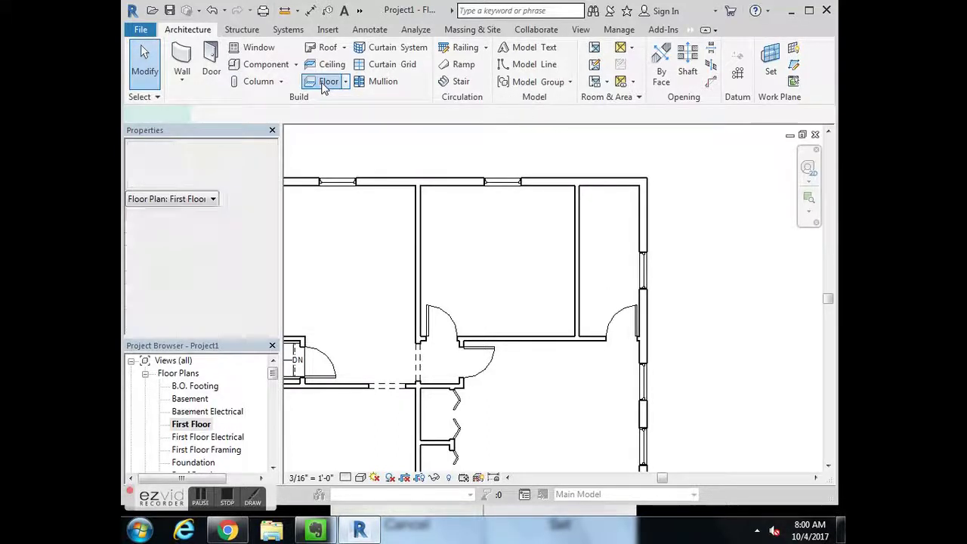
pyautogui.click(257, 170)
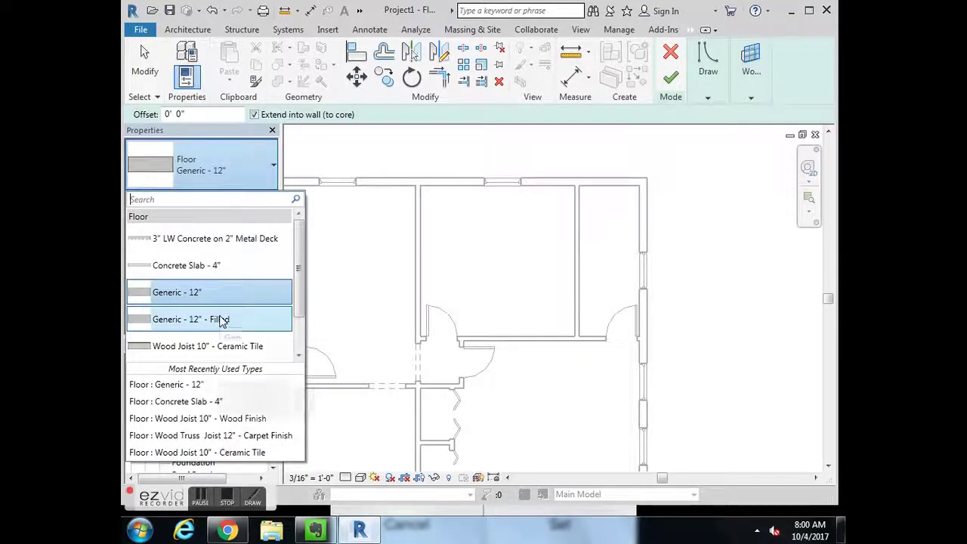
pyautogui.scroll(-2, 222, 321)
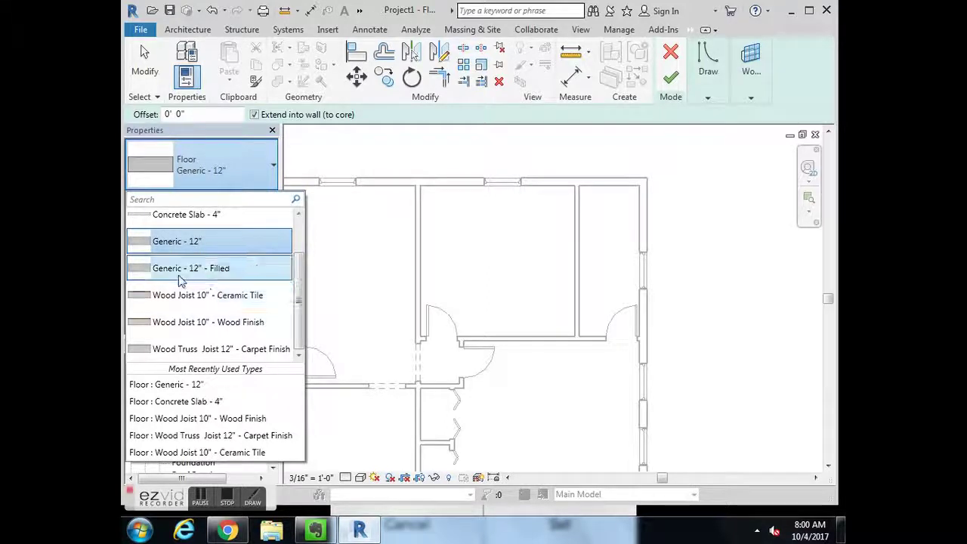
pyautogui.moveTo(191, 302)
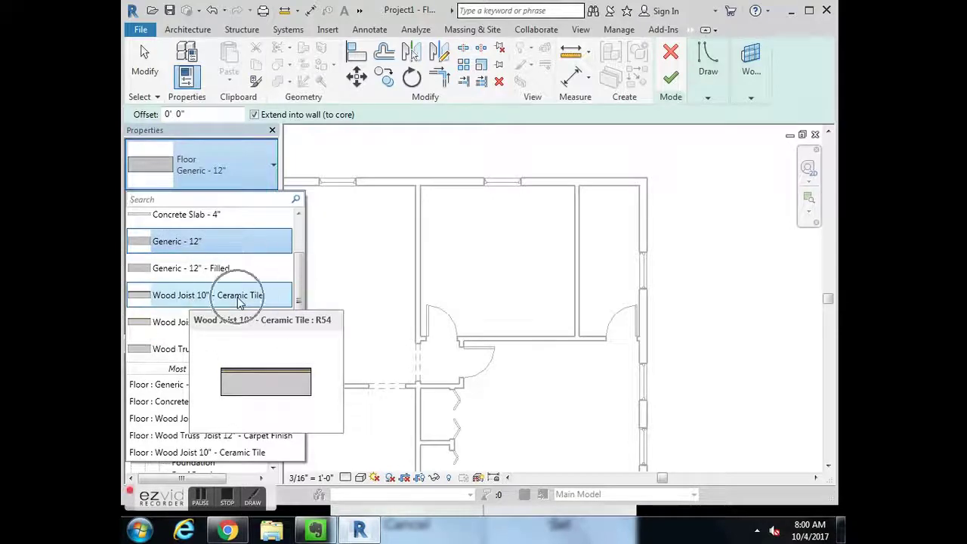
pyautogui.moveTo(243, 325)
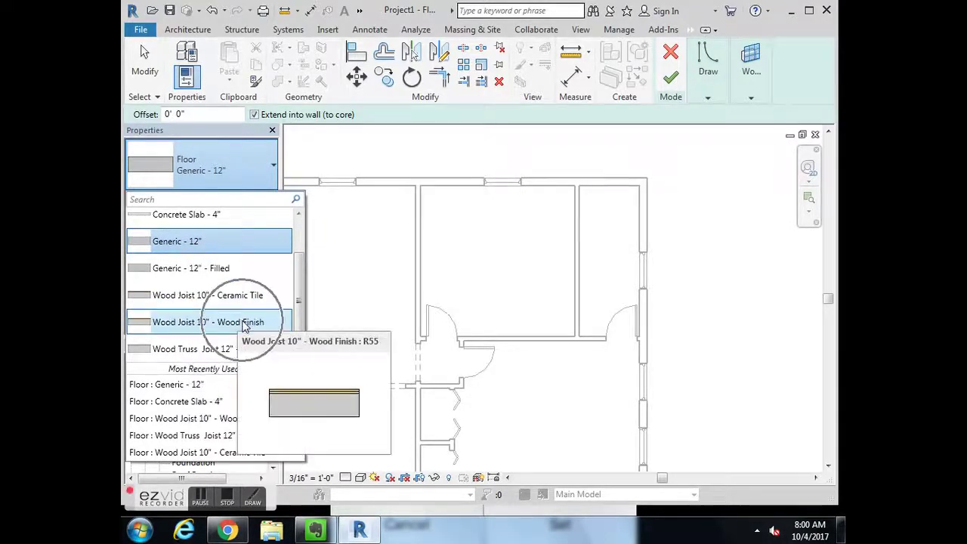
pyautogui.moveTo(230, 356)
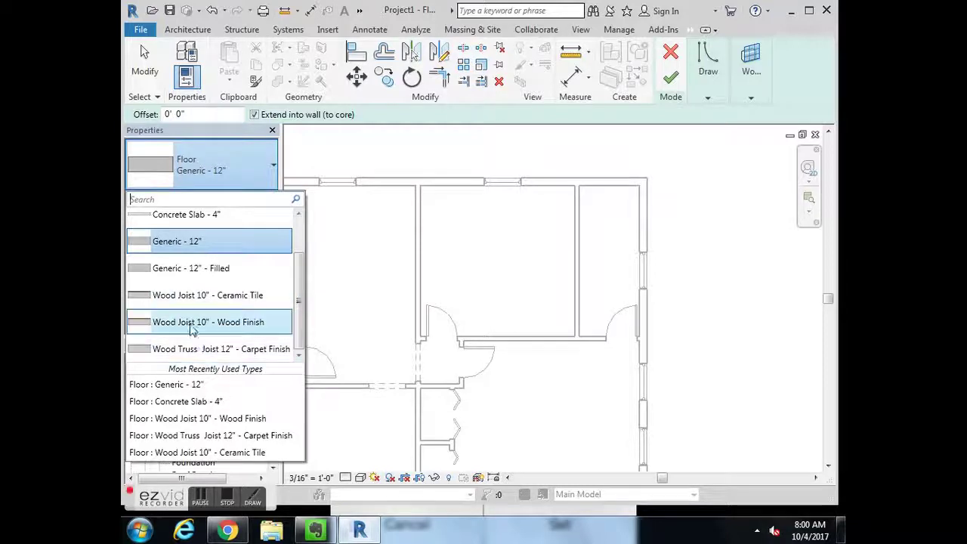
pyautogui.moveTo(237, 300)
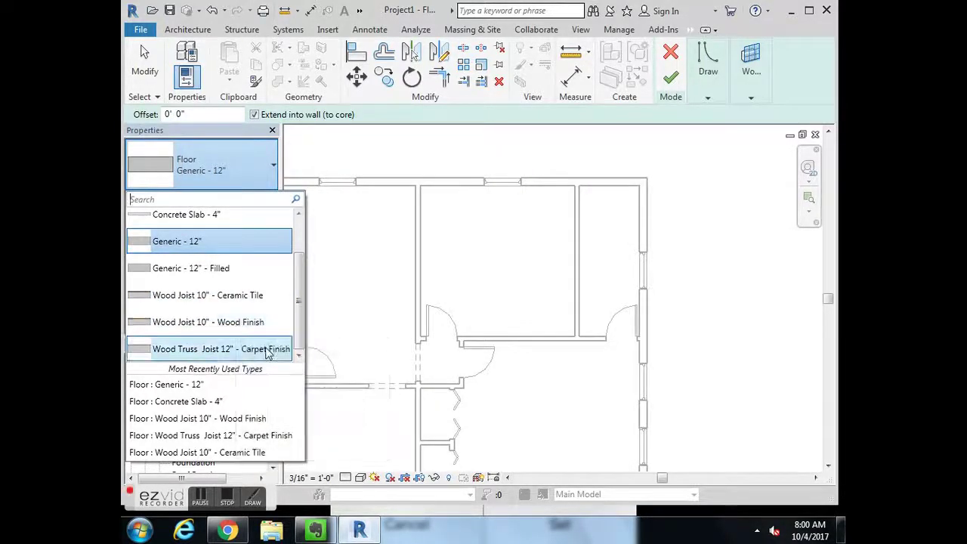
pyautogui.click(202, 302)
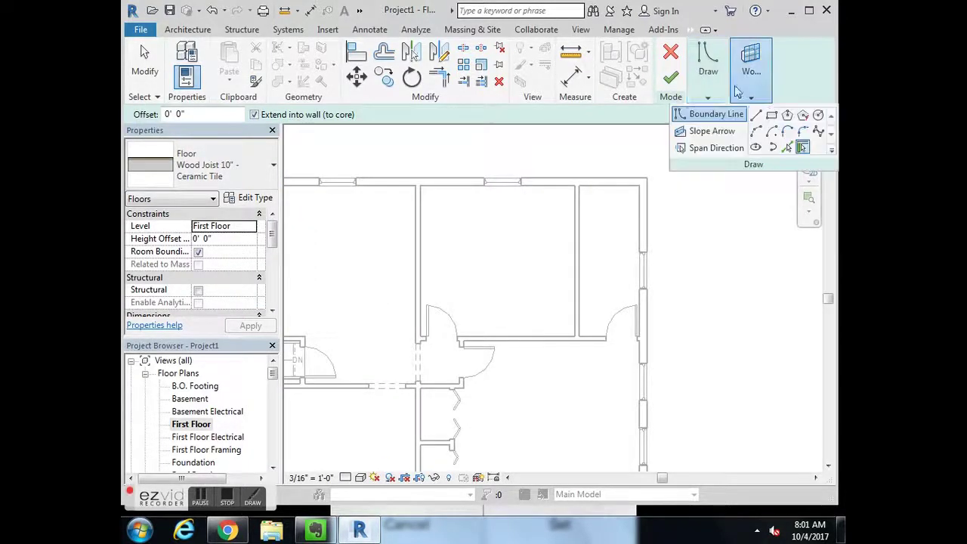
# Maximize the program window and switch the floor boundary sketch to the Rectangle tool.
pyautogui.moveTo(732, 97)
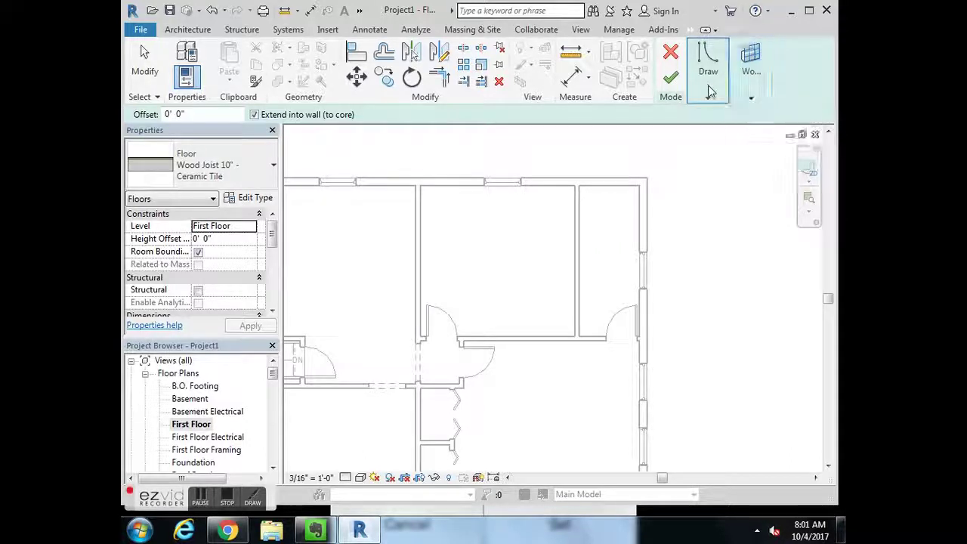
pyautogui.click(809, 12)
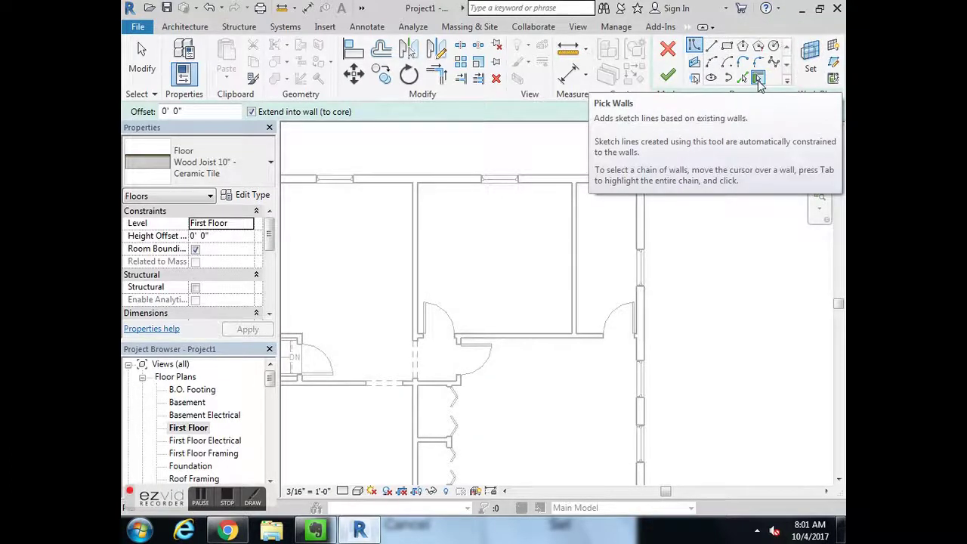
pyautogui.click(758, 79)
pyautogui.click(758, 79)
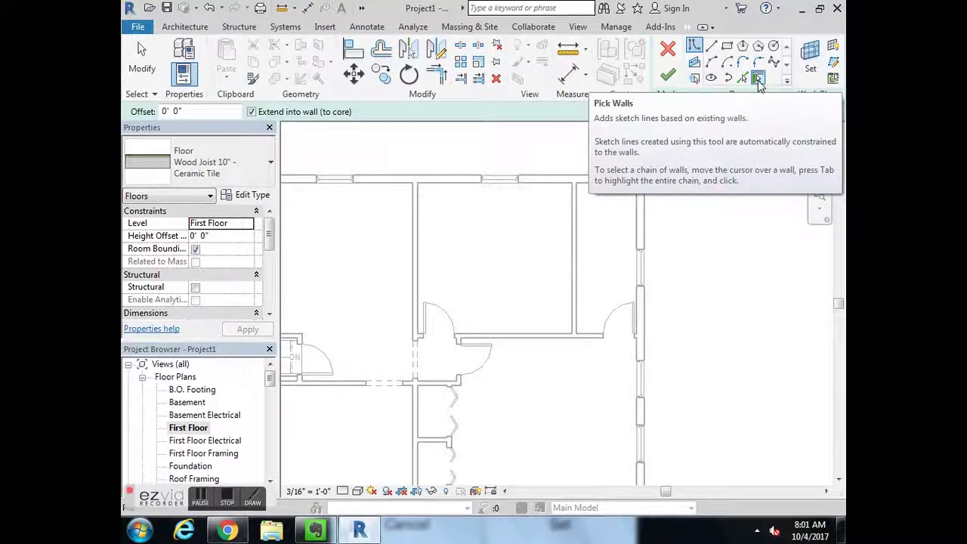
pyautogui.click(729, 48)
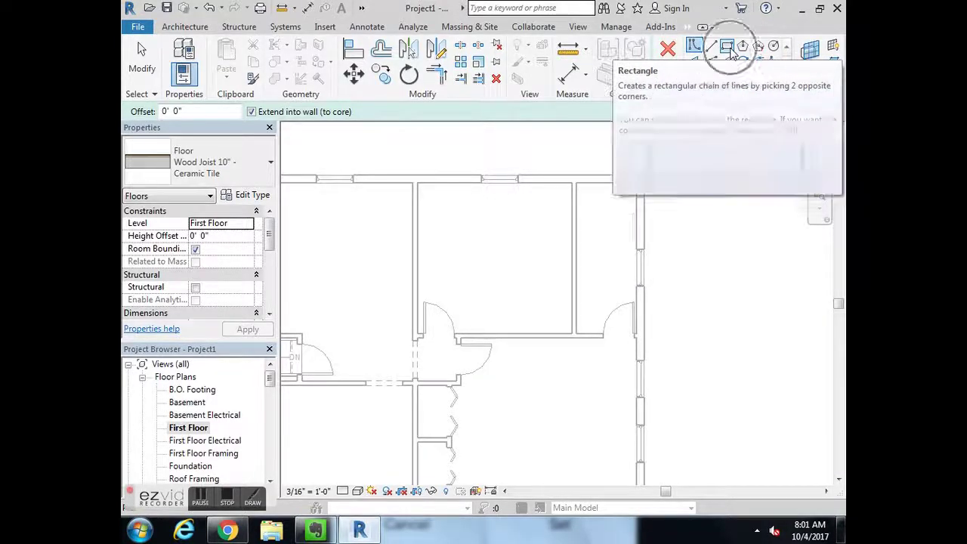
pyautogui.click(731, 49)
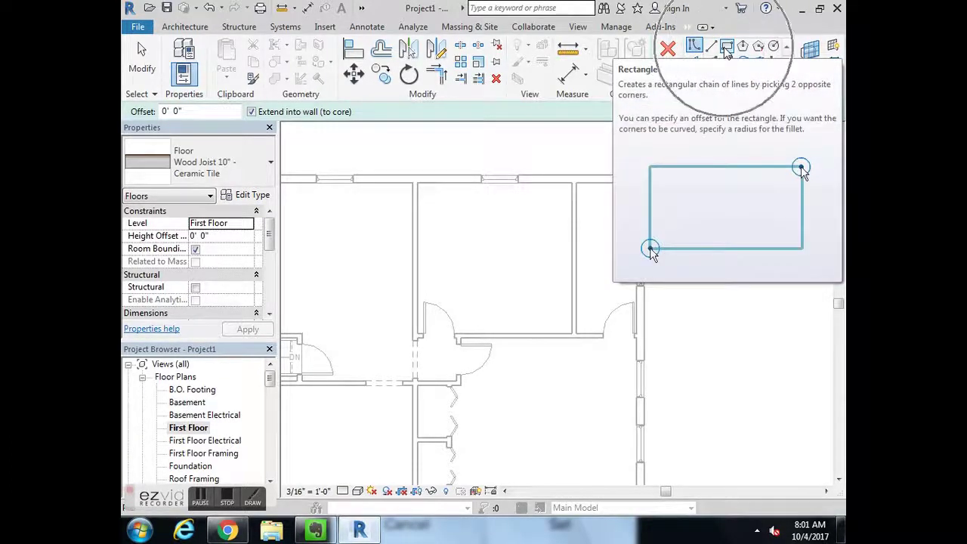
pyautogui.click(727, 50)
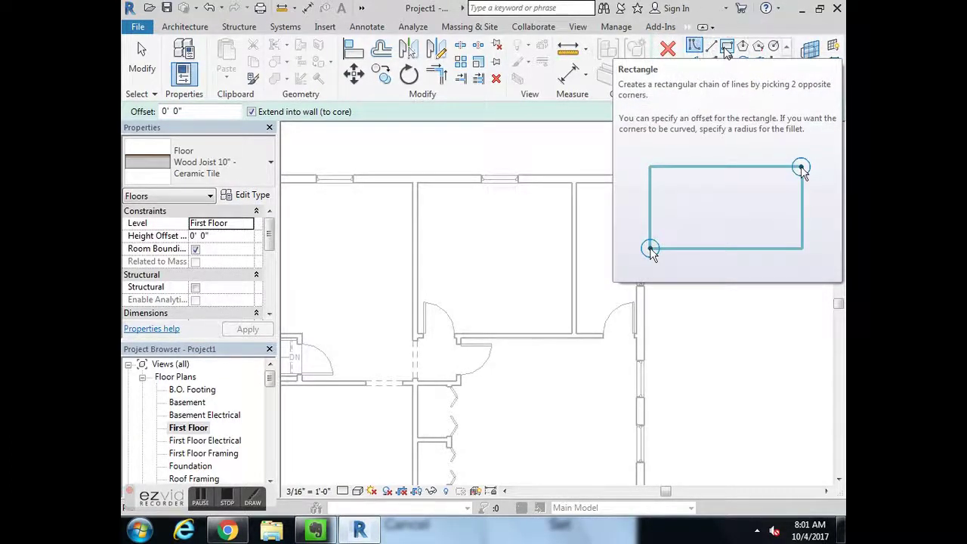
# Sketch a rectangular boundary about 5' 4 3/8" by 12' 7 1/2" along the wall centrelines of the narrow corner room, and finish the ceramic tile floor.
pyautogui.scroll(3, 640, 233)
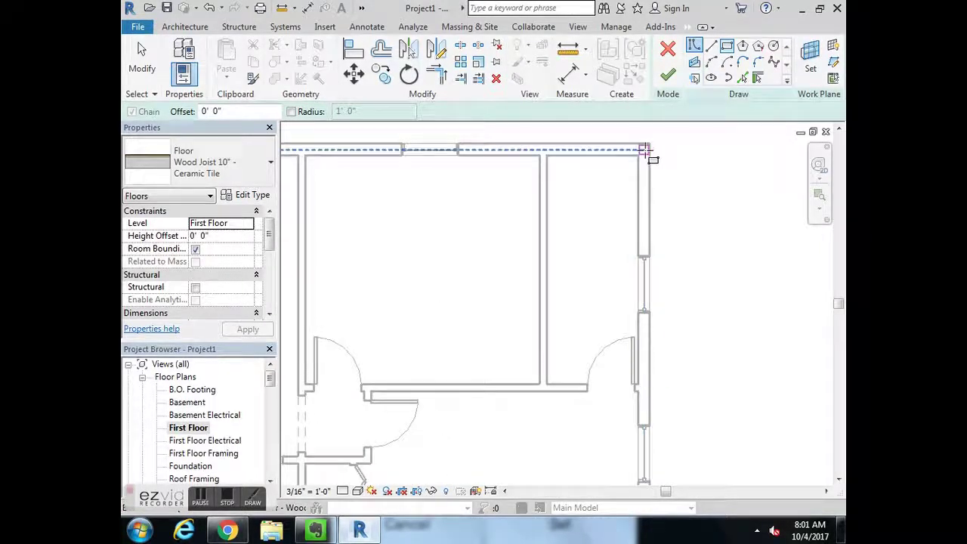
pyautogui.scroll(4, 644, 149)
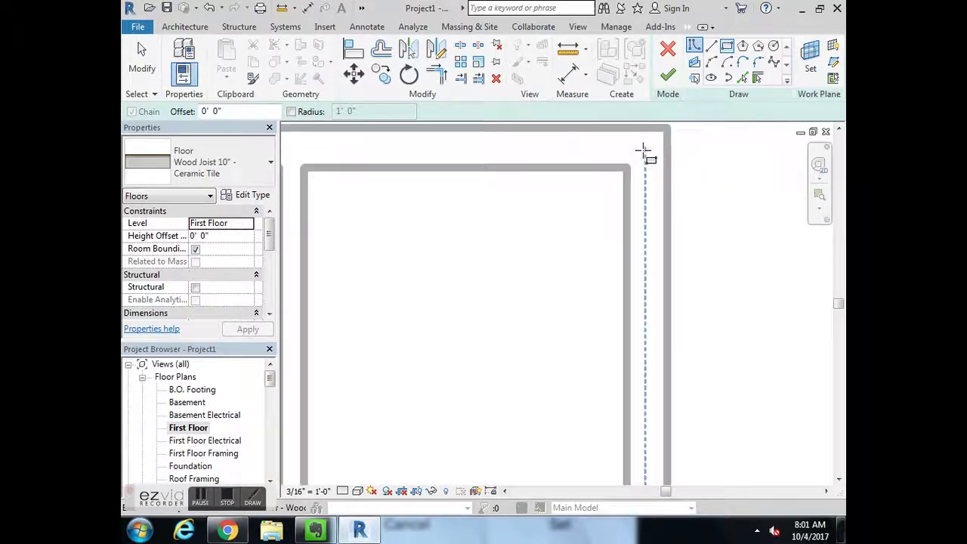
pyautogui.scroll(-4, 646, 147)
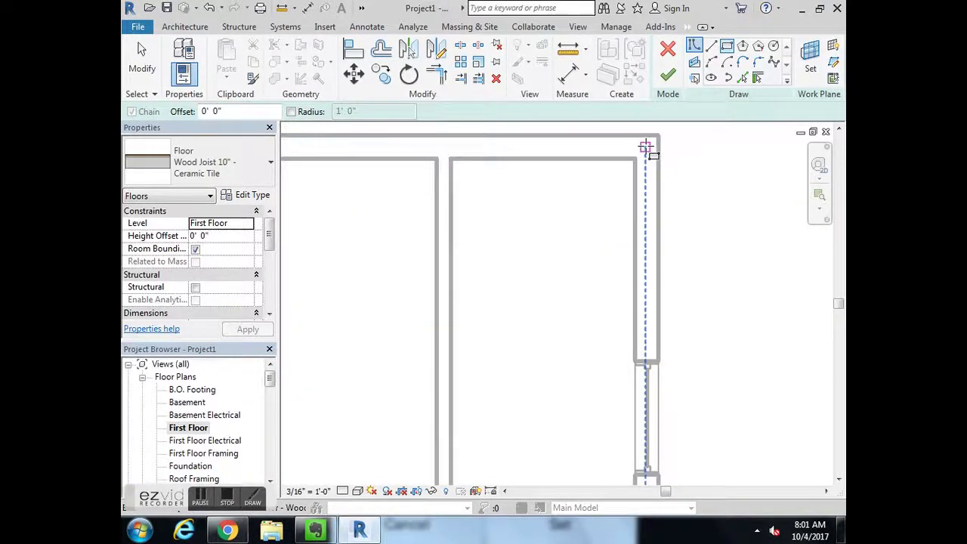
pyautogui.click(646, 147)
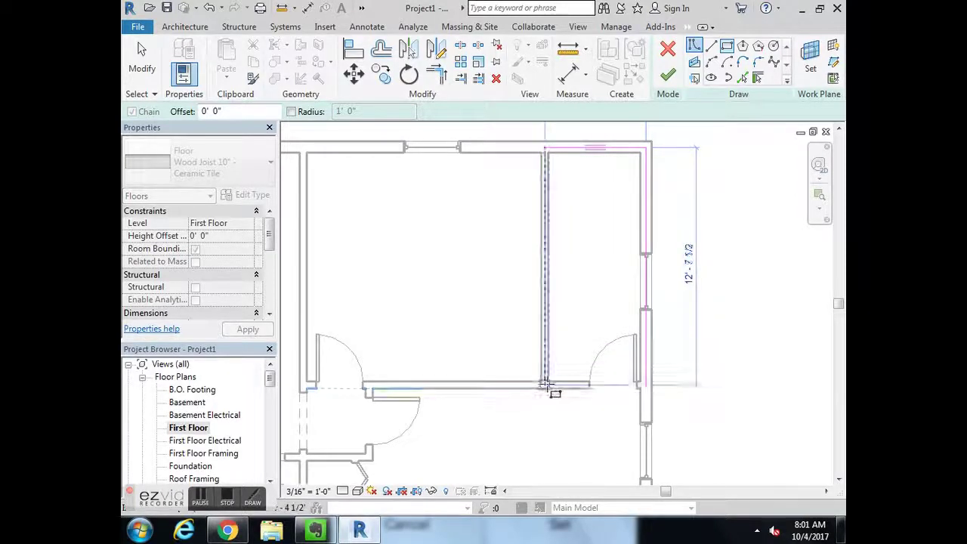
pyautogui.scroll(2, 542, 390)
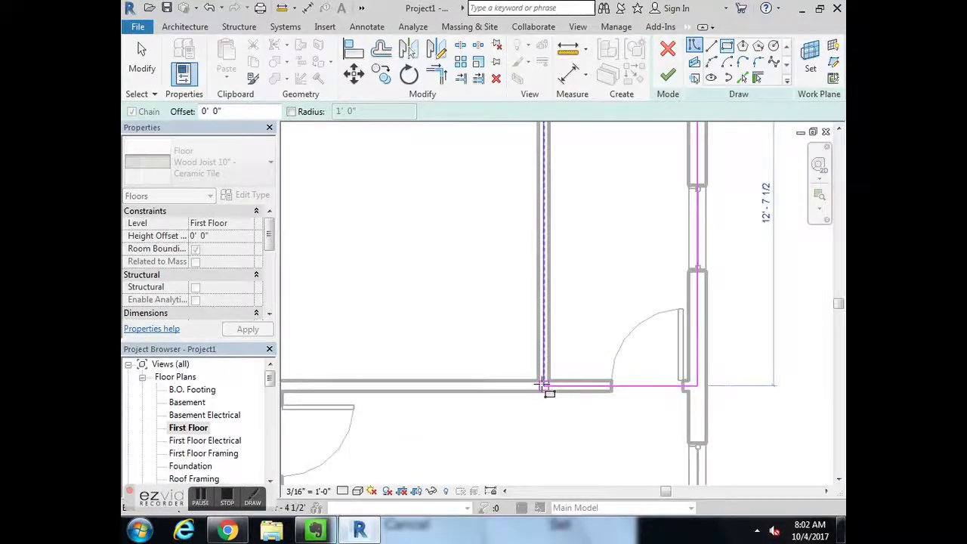
pyautogui.scroll(3, 544, 389)
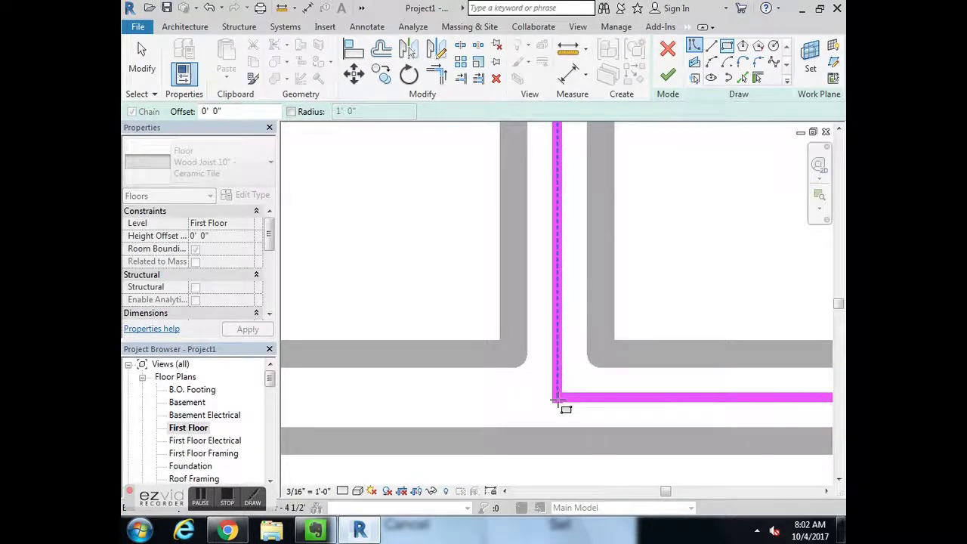
pyautogui.scroll(-3, 557, 393)
pyautogui.click(557, 400)
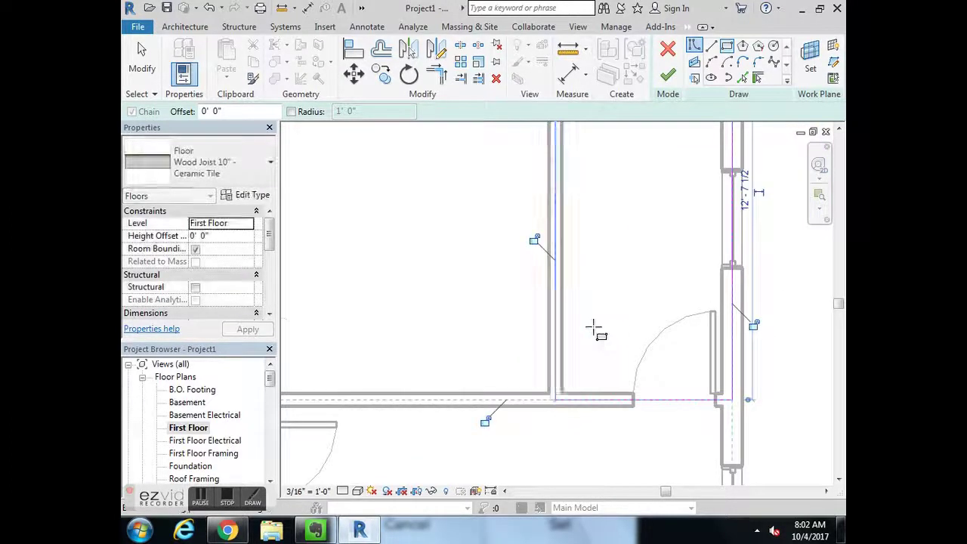
pyautogui.scroll(-3, 587, 340)
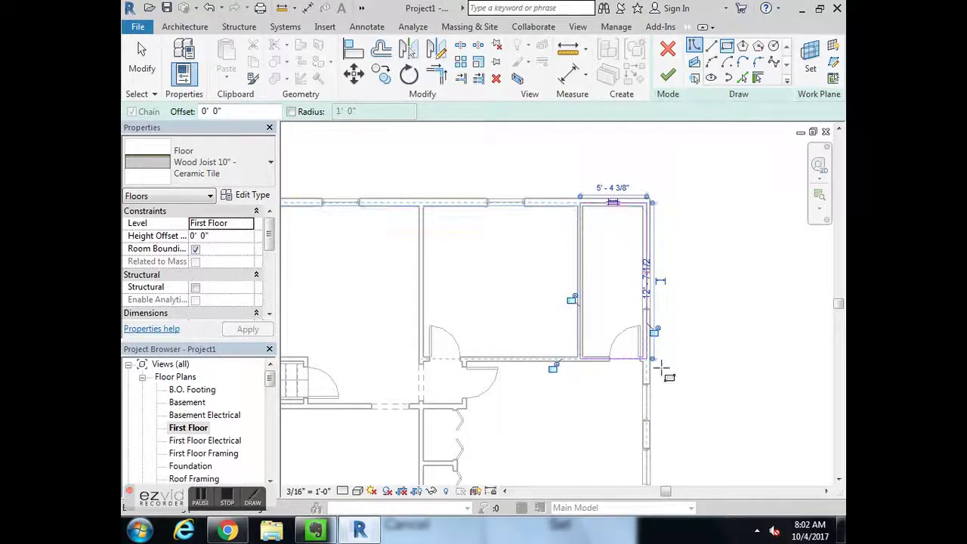
pyautogui.click(668, 78)
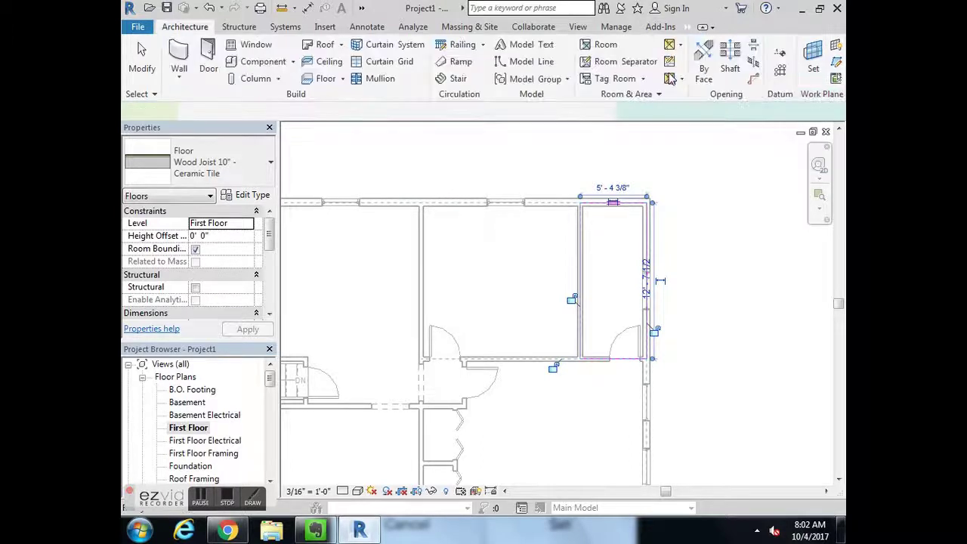
pyautogui.click(750, 291)
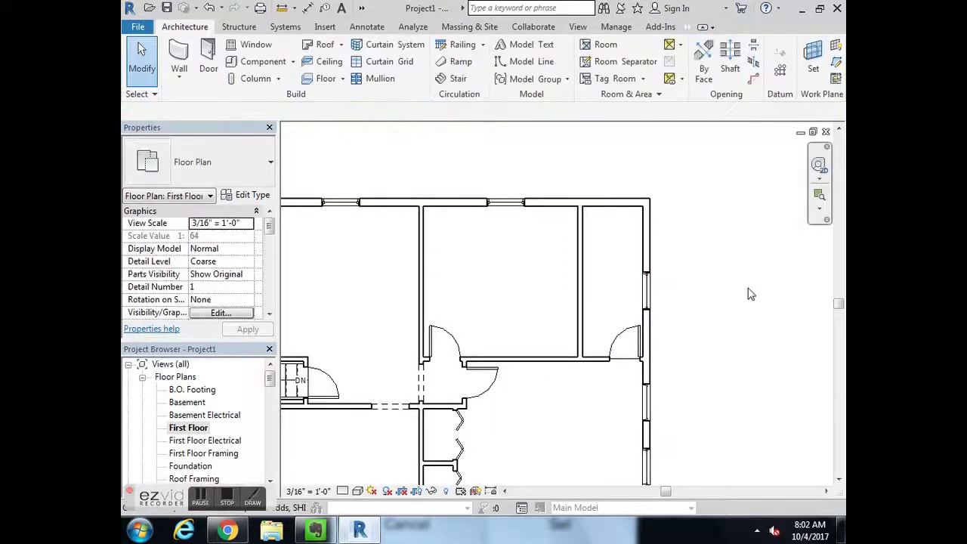
# Examine the ceramic tile floor up close in the Realistic visual style, and return the plan to Hidden Line.
pyautogui.scroll(-2, 529, 340)
pyautogui.moveTo(597, 337); pyautogui.dragTo(609, 330, button='middle')
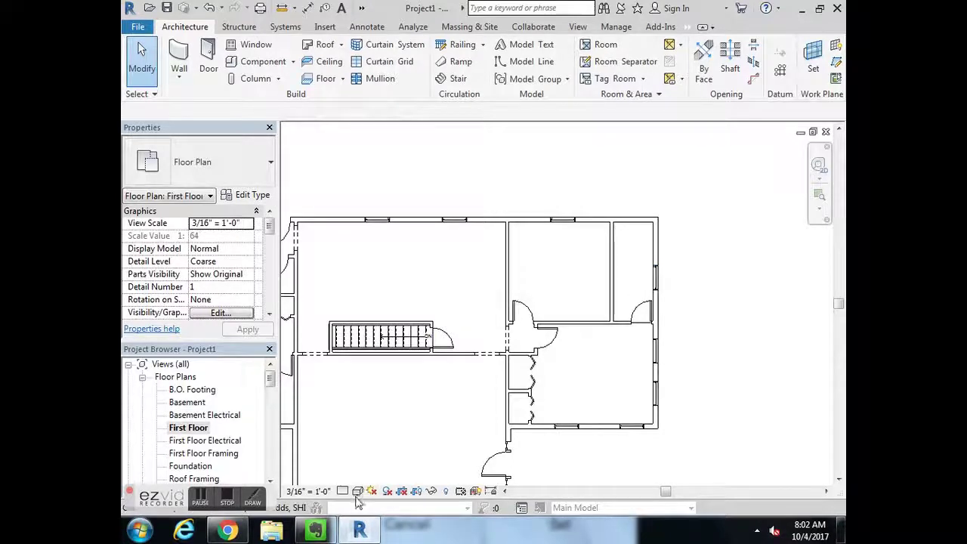
pyautogui.moveTo(363, 450); pyautogui.dragTo(411, 455, button='middle')
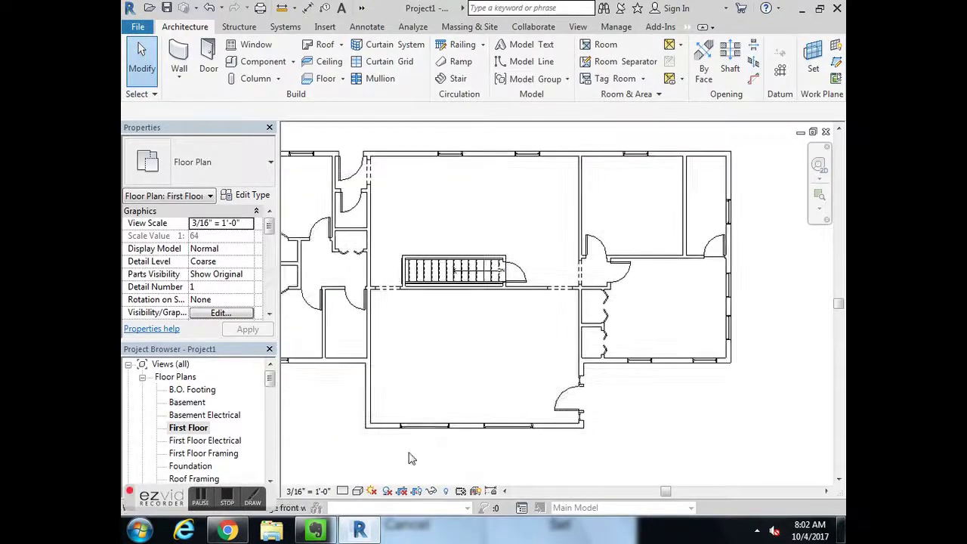
pyautogui.click(358, 491)
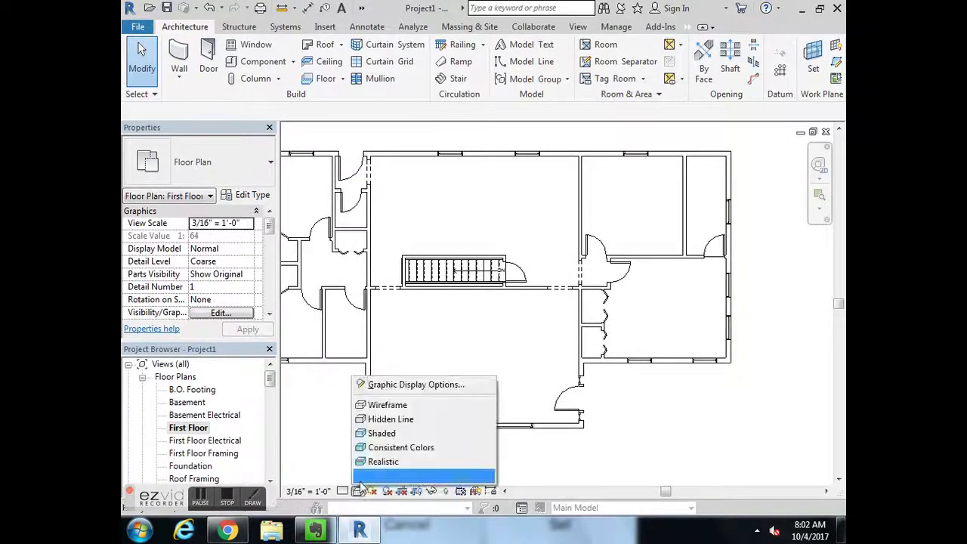
pyautogui.click(380, 462)
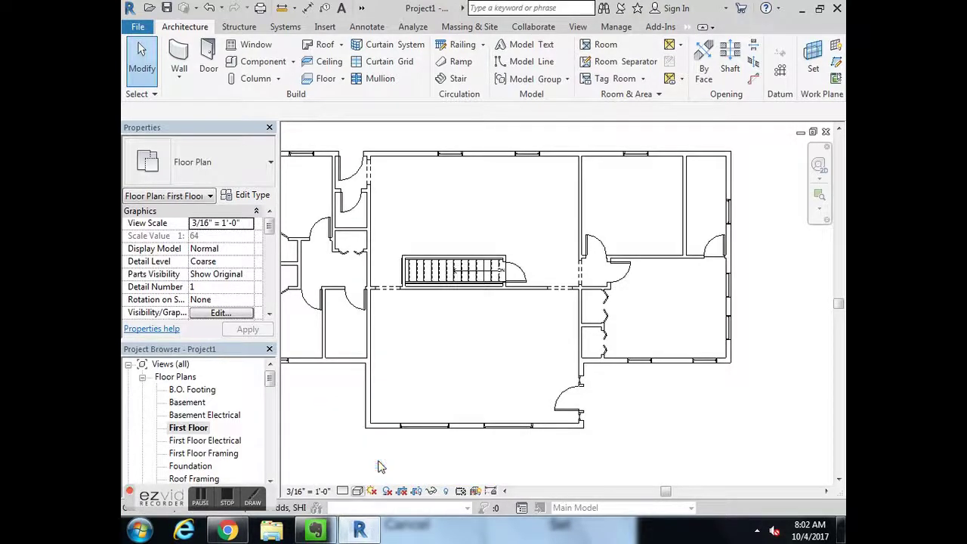
pyautogui.scroll(8, 724, 188)
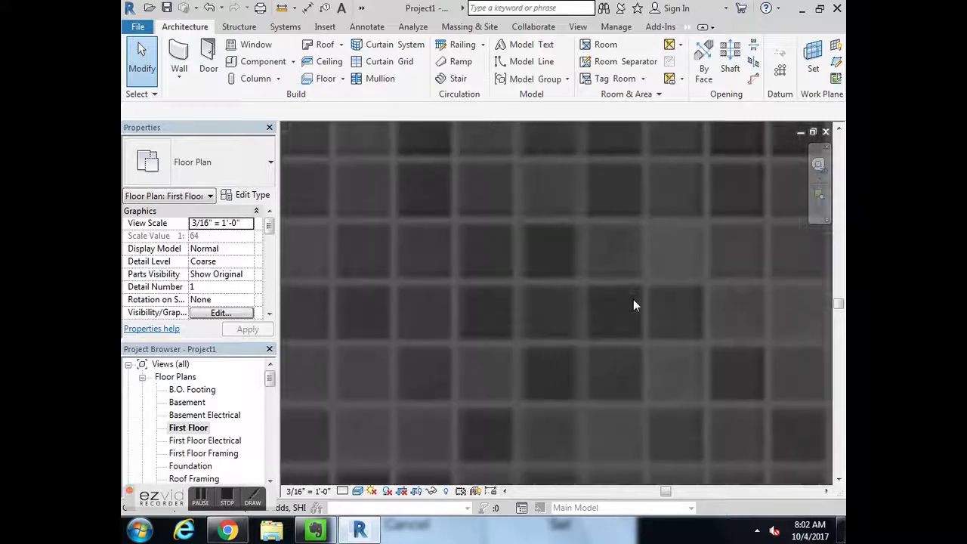
pyautogui.scroll(-5, 633, 299)
pyautogui.scroll(-3, 632, 281)
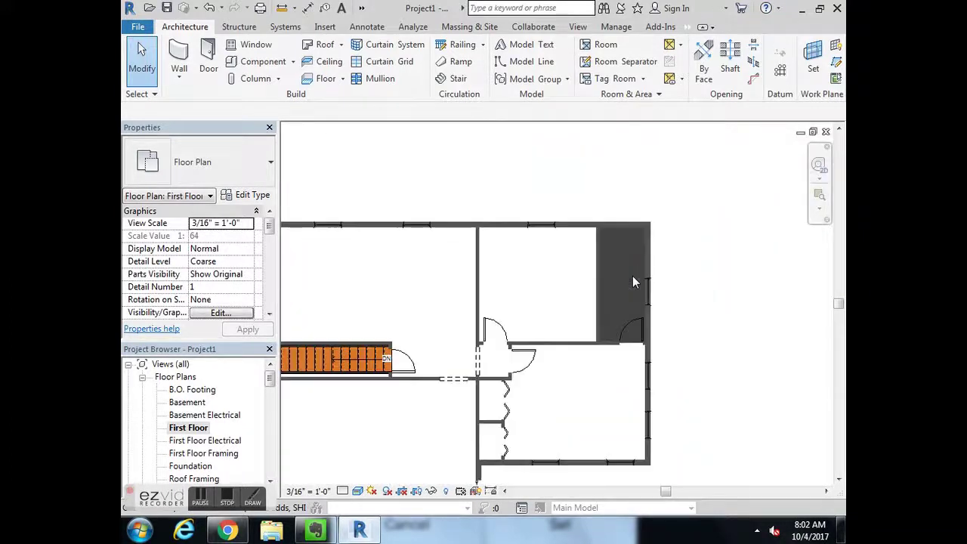
pyautogui.moveTo(626, 285); pyautogui.dragTo(645, 247, button='middle')
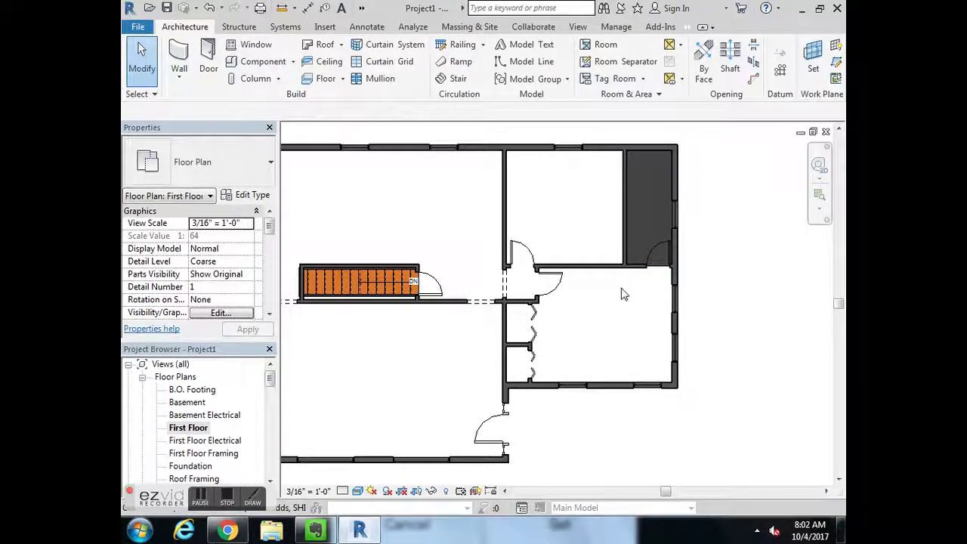
pyautogui.click(357, 491)
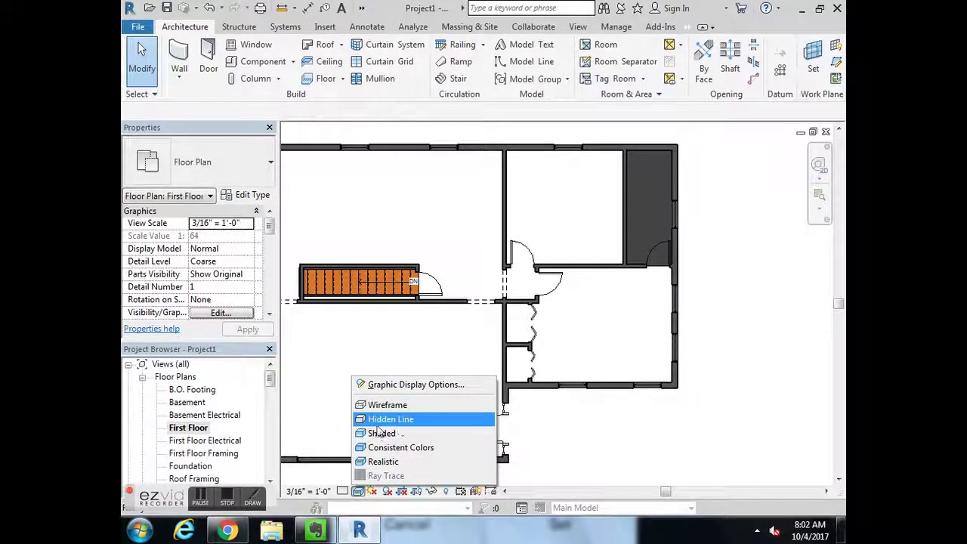
pyautogui.click(393, 419)
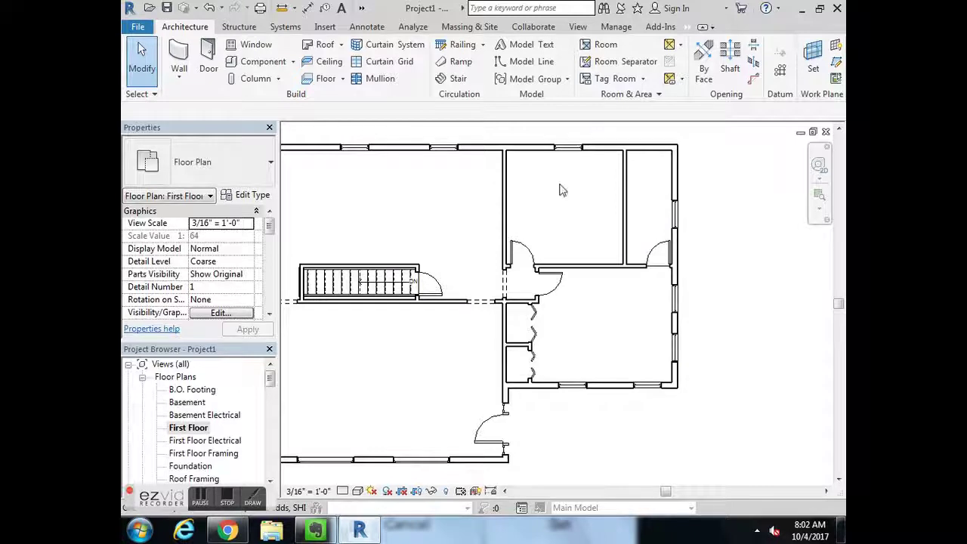
# Start another floor on the First Floor level using the Wood Truss Joist 12" - Carpet Finish type.
pyautogui.click(318, 79)
pyautogui.click(238, 172)
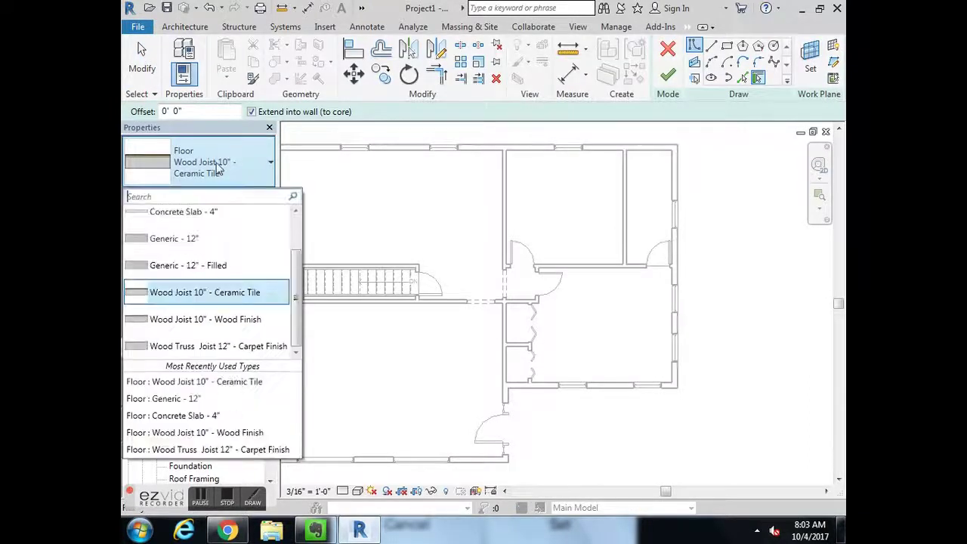
pyautogui.click(257, 348)
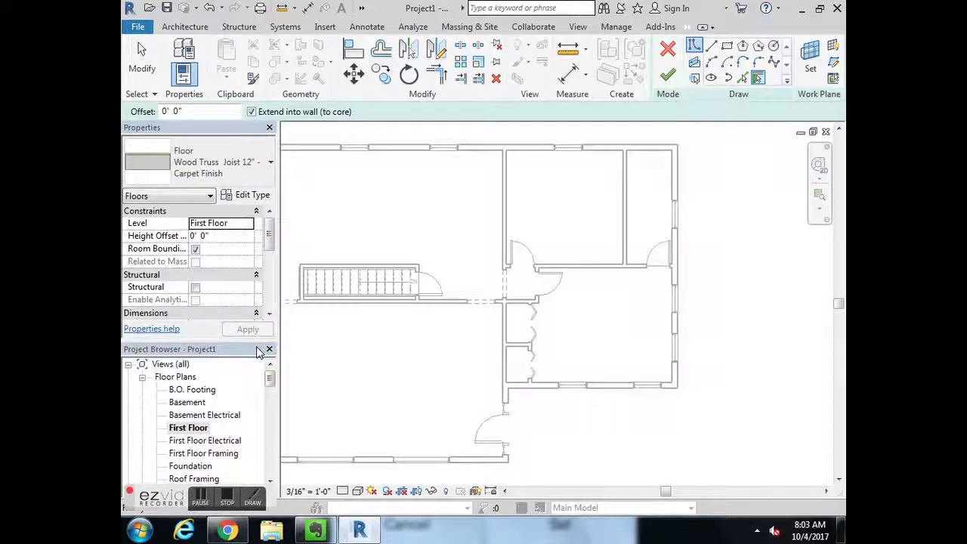
# Sketch a rectangular boundary about 12' 7 7/8" deep along the walls of the room adjoining the tiled corner room, and finish the carpet floor.
pyautogui.click(727, 46)
pyautogui.scroll(2, 663, 157)
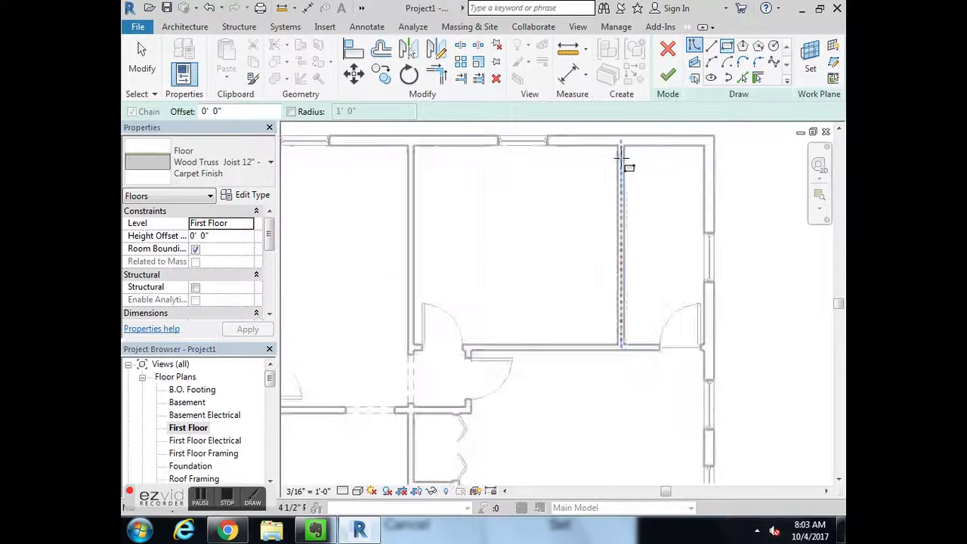
pyautogui.scroll(2, 628, 174)
pyautogui.scroll(3, 658, 153)
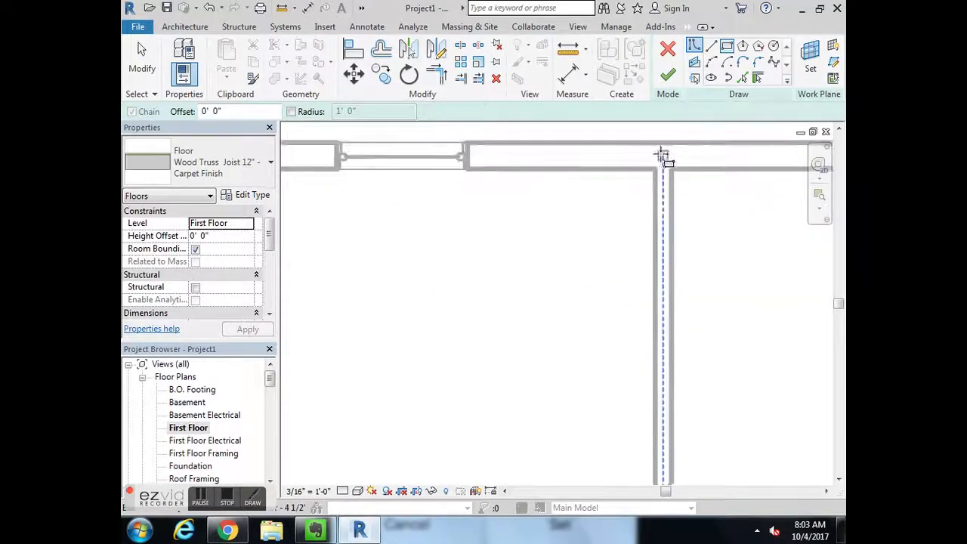
pyautogui.scroll(-3, 662, 152)
pyautogui.scroll(5, 590, 239)
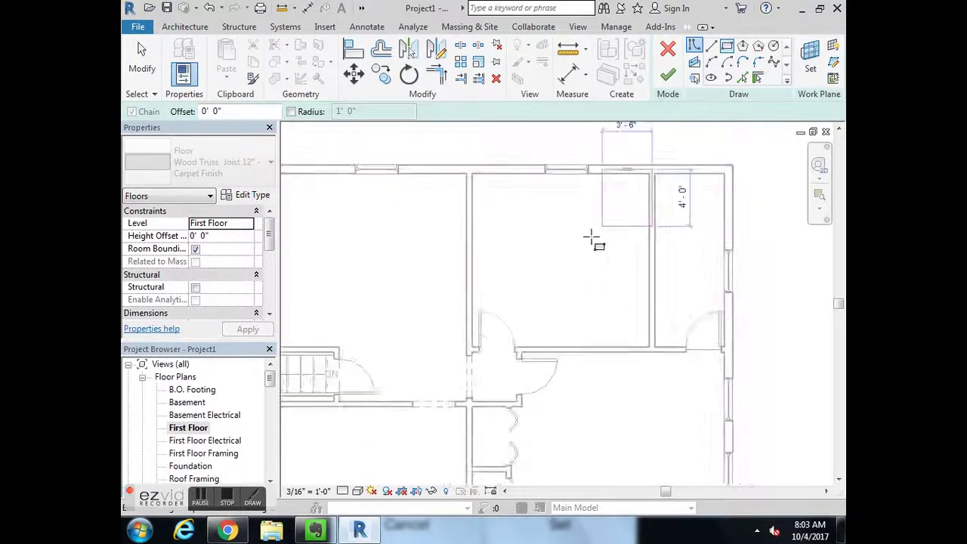
pyautogui.scroll(2, 436, 390)
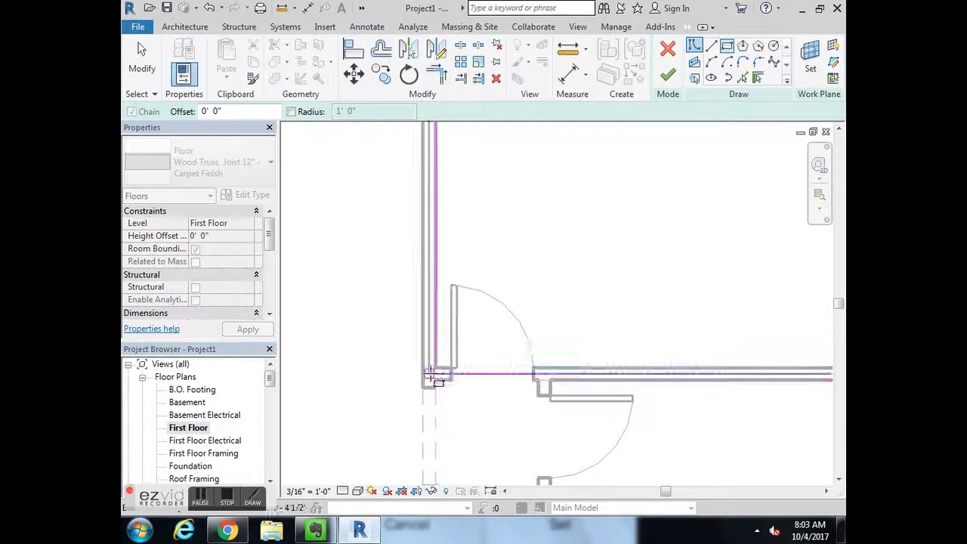
pyautogui.click(429, 374)
pyautogui.scroll(-3, 431, 376)
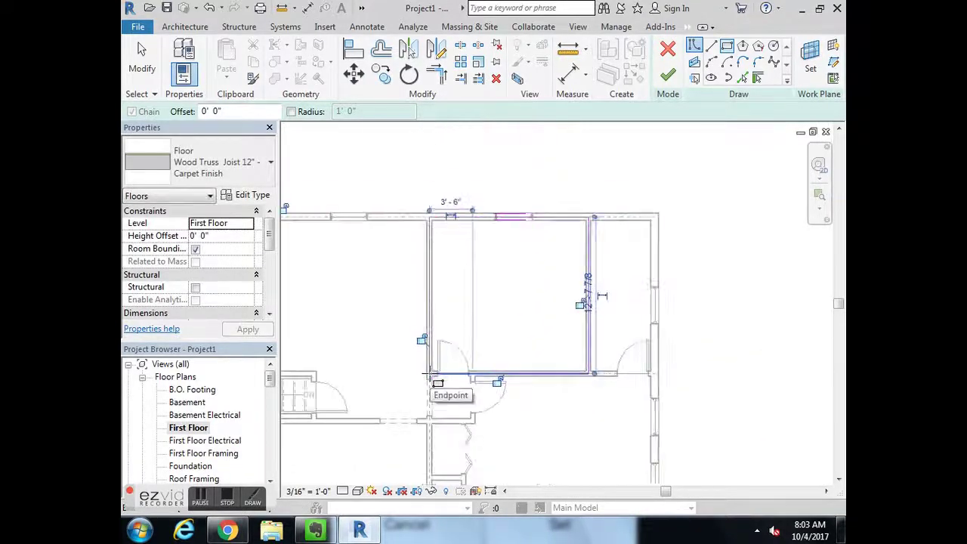
pyautogui.scroll(2, 429, 375)
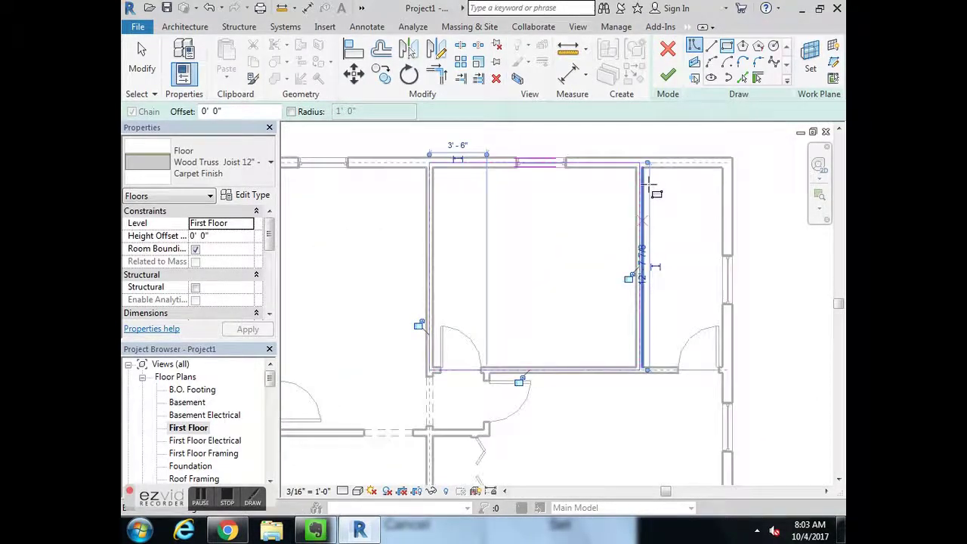
pyautogui.click(667, 78)
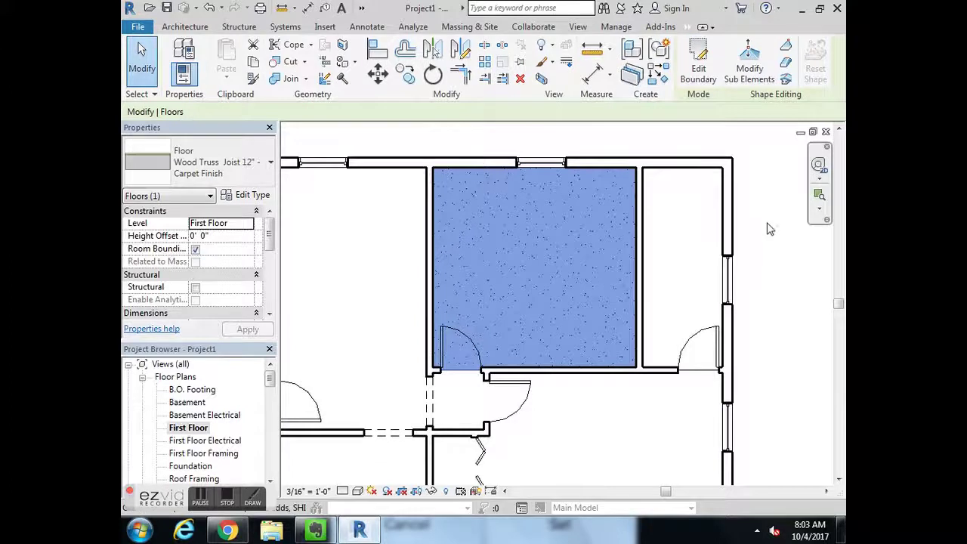
pyautogui.click(560, 217)
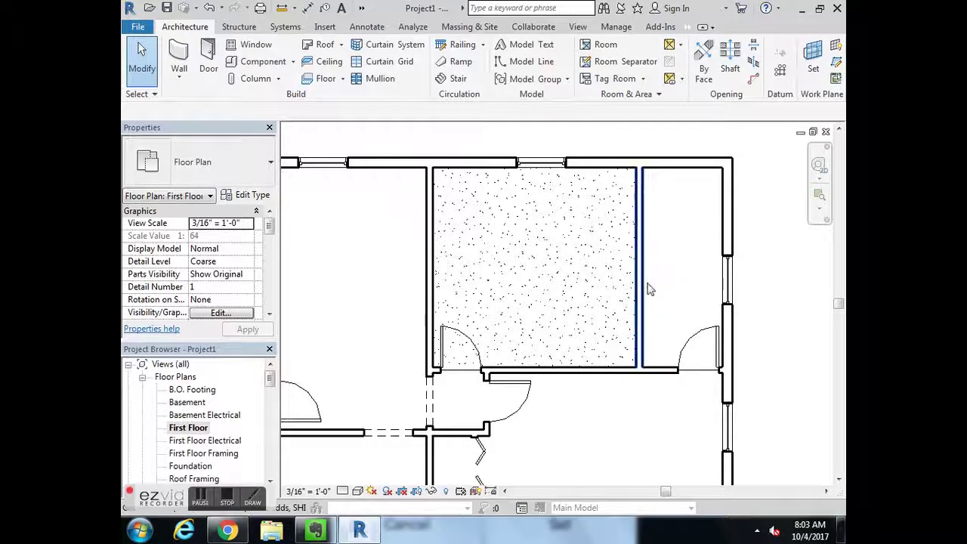
# Start another Wood Truss Joist 12" - Carpet Finish floor and sketch the large corner room's exterior side-wall edge about 12' 8 7/8" long.
pyautogui.moveTo(613, 458); pyautogui.dragTo(566, 279, button='middle')
pyautogui.scroll(1, 555, 285)
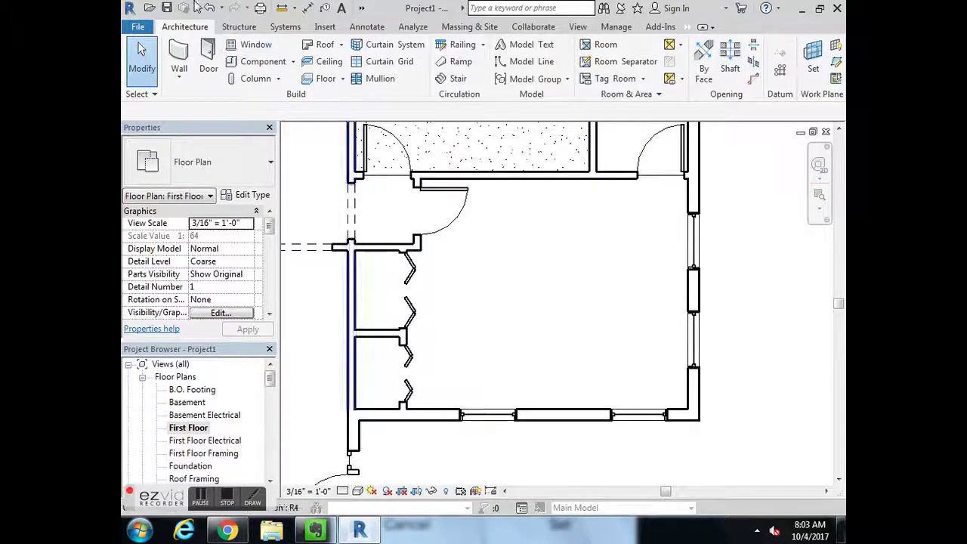
pyautogui.click(324, 79)
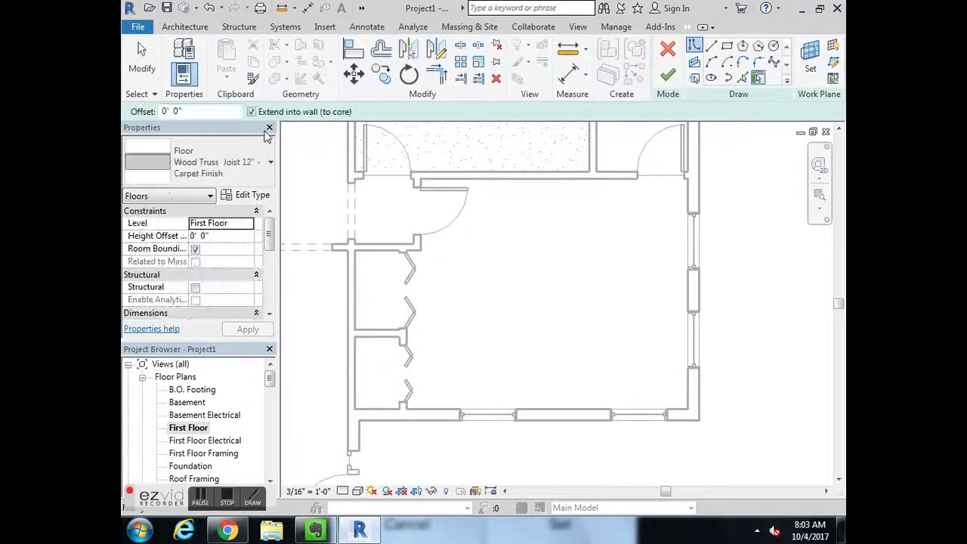
pyautogui.click(712, 48)
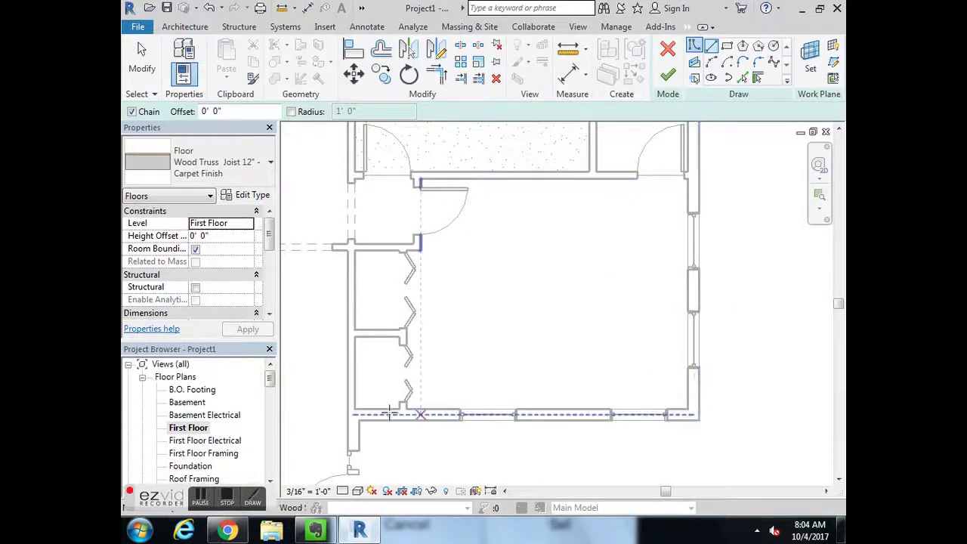
pyautogui.click(693, 414)
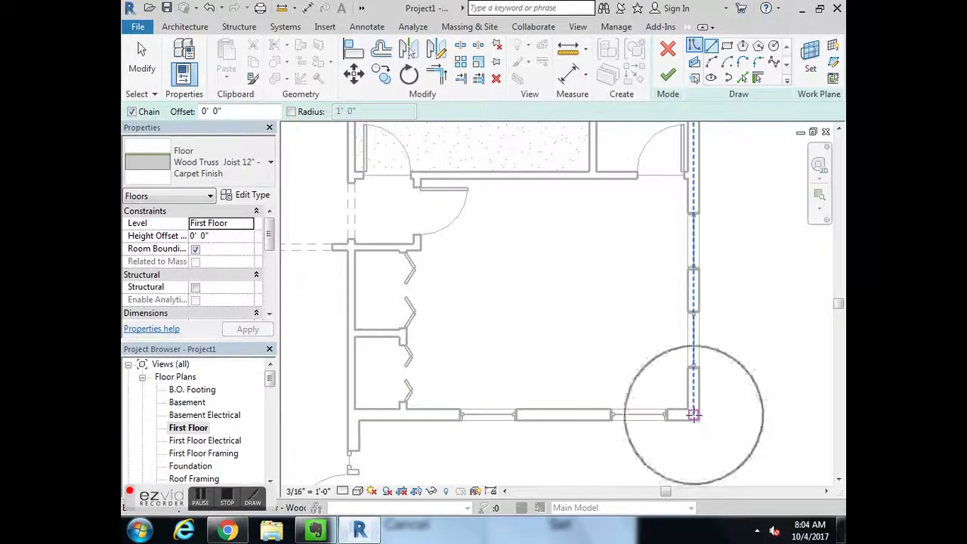
pyautogui.scroll(3, 693, 414)
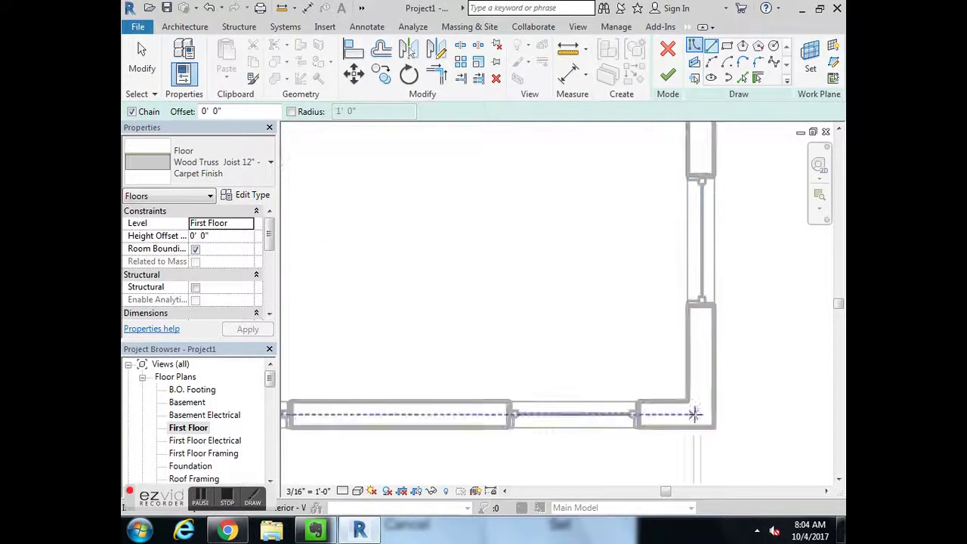
pyautogui.click(701, 413)
pyautogui.scroll(-3, 698, 413)
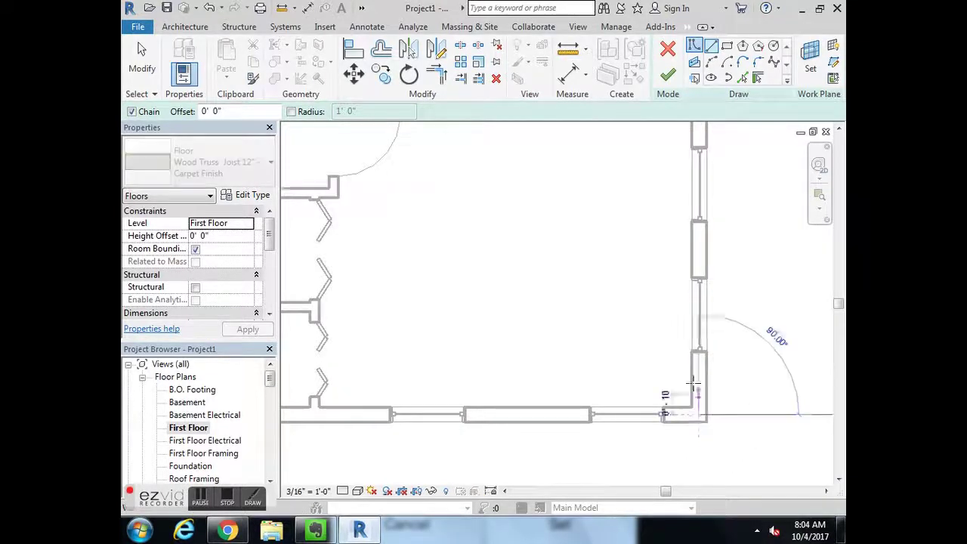
pyautogui.scroll(-3, 697, 249)
pyautogui.scroll(3, 697, 193)
pyautogui.click(698, 188)
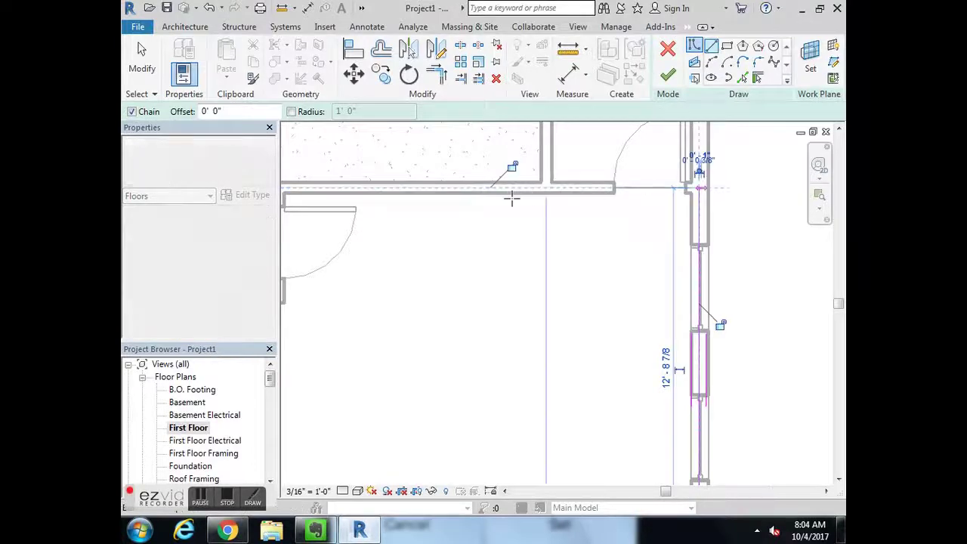
# Continue the boundary along wall centrelines, about 14' 8" to the room's door, 3' 10" across the door opening, and over to the closets' back wall.
pyautogui.moveTo(464, 207); pyautogui.dragTo(686, 225, button='middle')
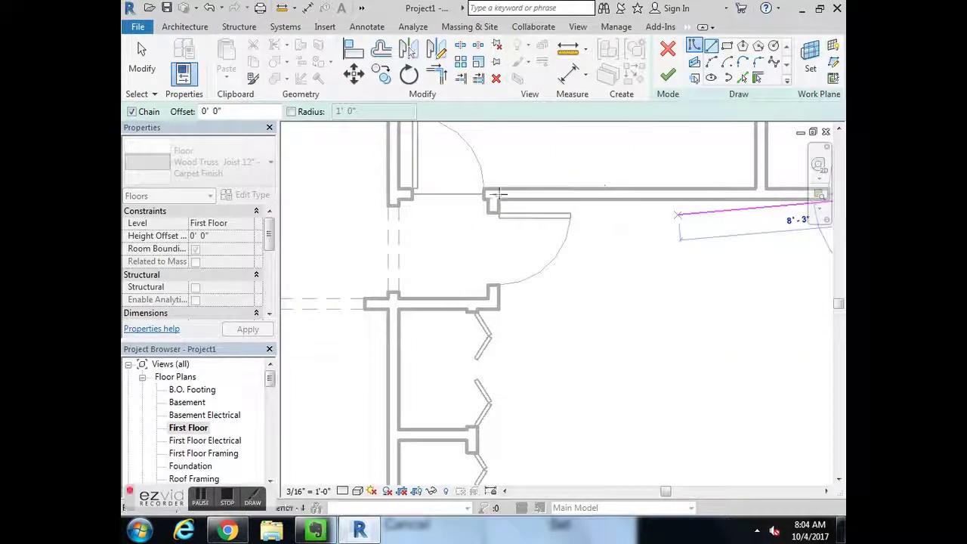
pyautogui.click(446, 249)
pyautogui.click(446, 250)
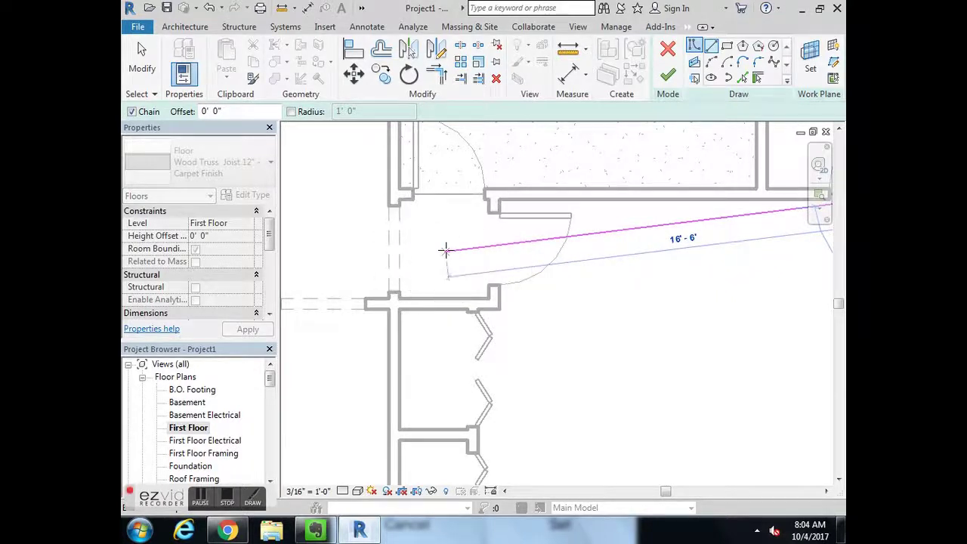
pyautogui.click(493, 194)
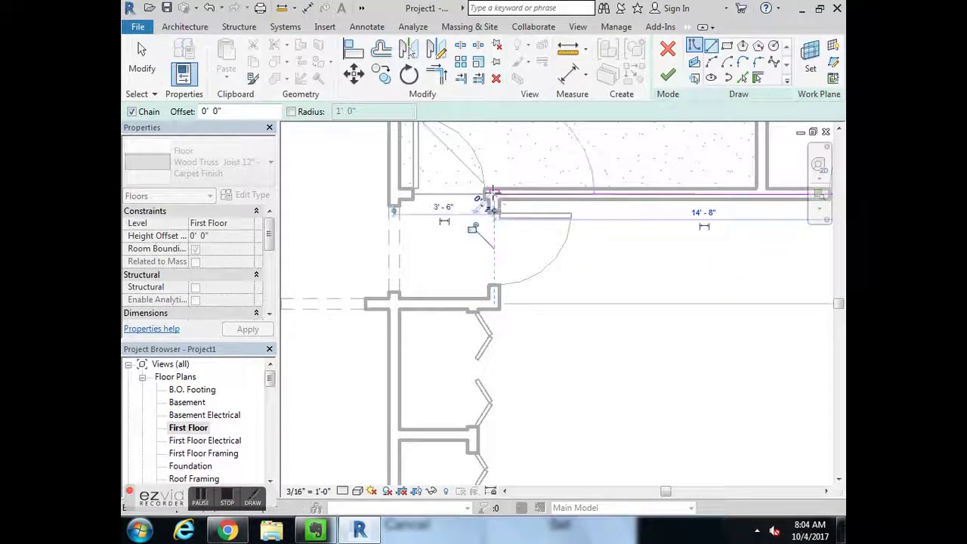
pyautogui.click(494, 301)
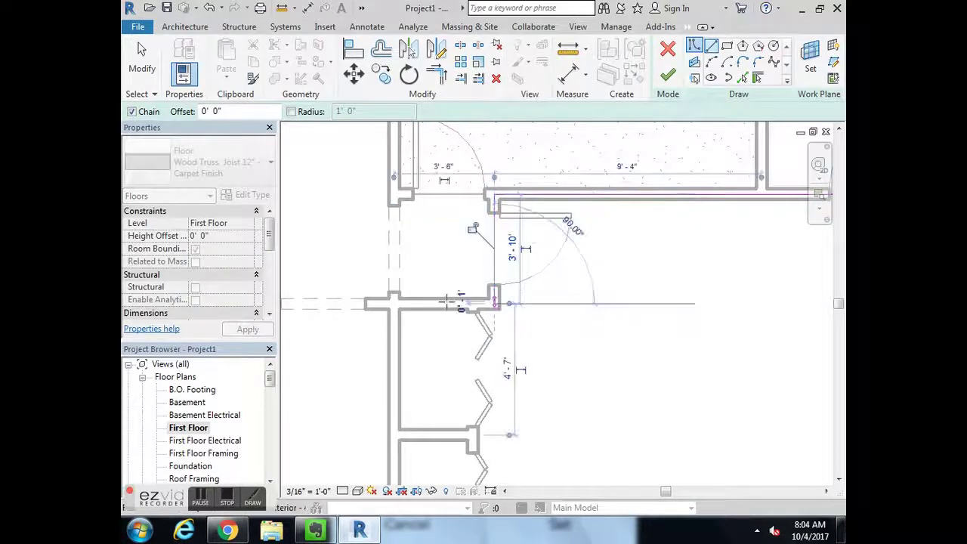
pyautogui.click(398, 307)
# Close the boundary about 8' 10 7/8" down the closets' back wall and along the exterior window wall to the starting corner.
pyautogui.scroll(-3, 404, 340)
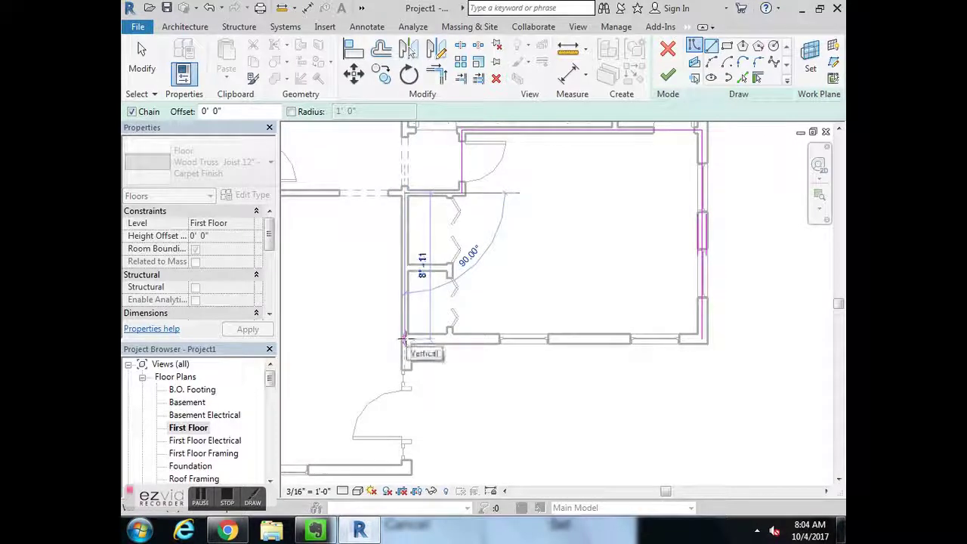
pyautogui.scroll(3, 404, 340)
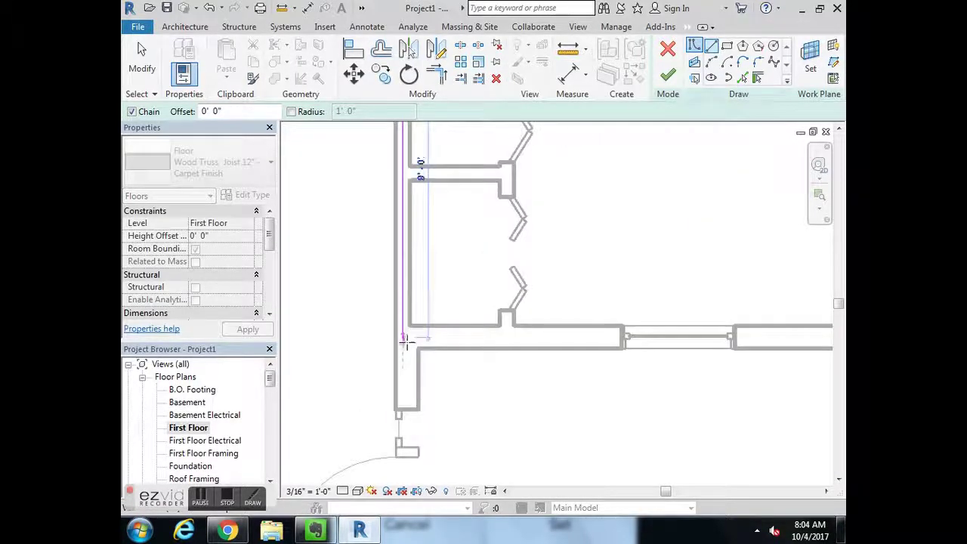
pyautogui.scroll(-2, 402, 336)
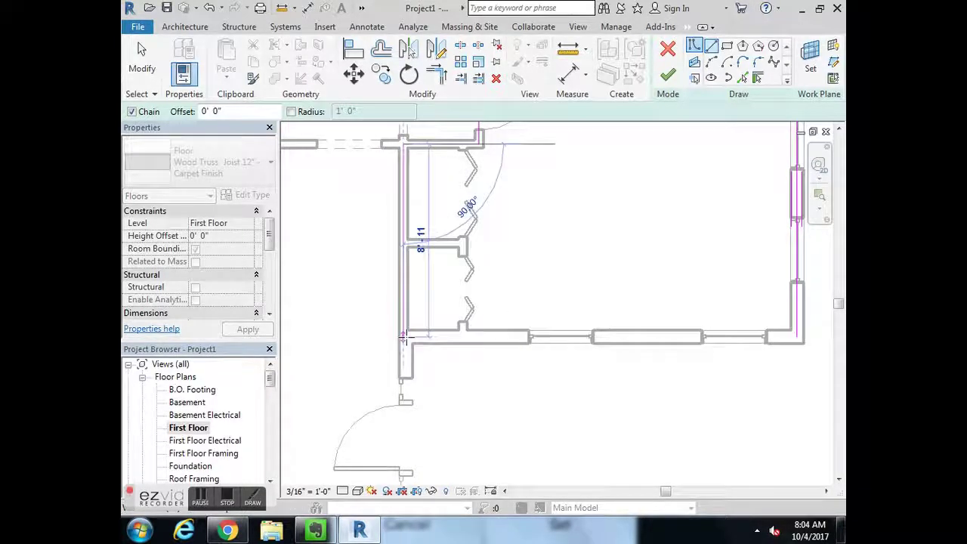
pyautogui.scroll(1, 403, 337)
pyautogui.scroll(1, 403, 337)
pyautogui.click(403, 337)
pyautogui.scroll(-2, 404, 338)
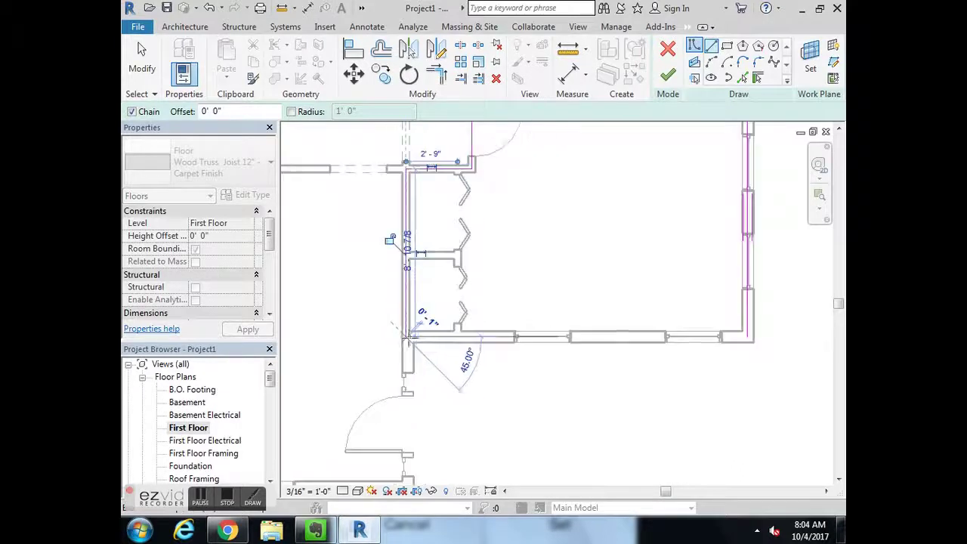
pyautogui.click(739, 337)
pyautogui.moveTo(739, 337); pyautogui.dragTo(581, 336, button='middle')
pyautogui.press('Escape')
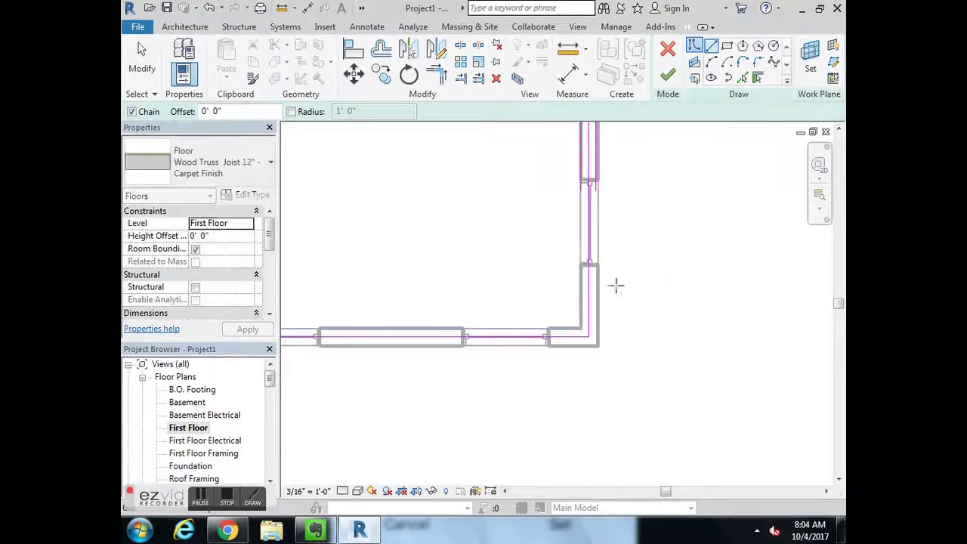
pyautogui.press('Escape')
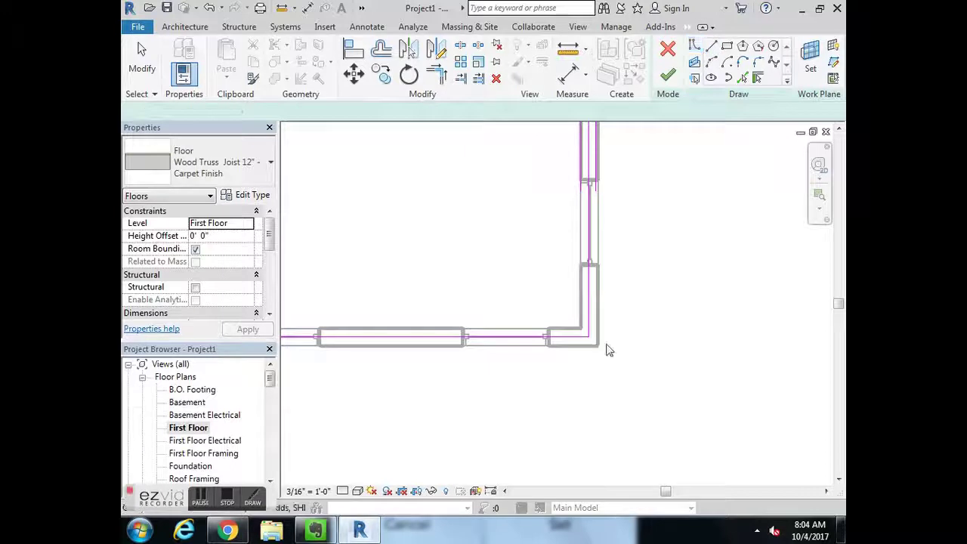
# Demonstrate a gap of about 4 1/4" and an overlap at the exterior corner of the boundary, and rejoin the two lines.
pyautogui.scroll(4, 604, 346)
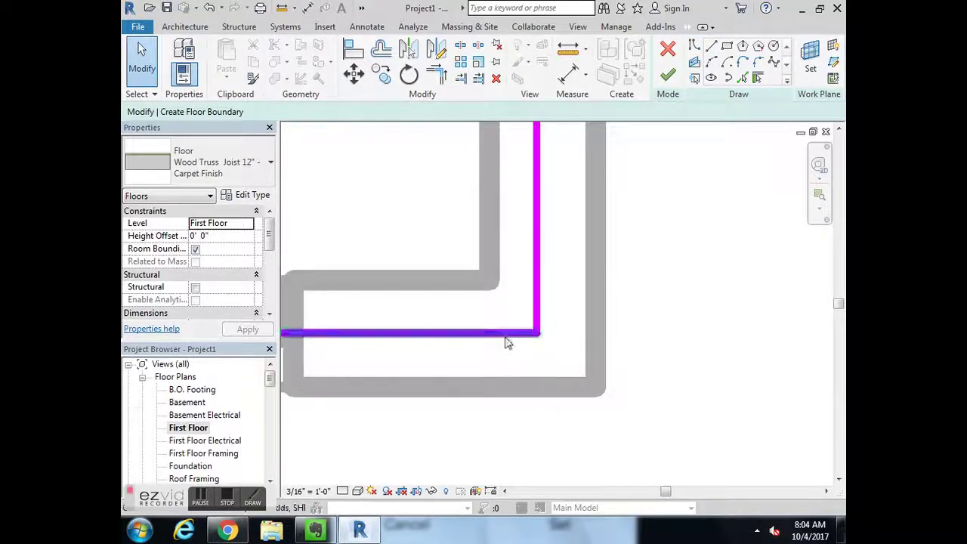
pyautogui.click(536, 335)
pyautogui.click(537, 335)
pyautogui.moveTo(537, 335); pyautogui.dragTo(478, 334)
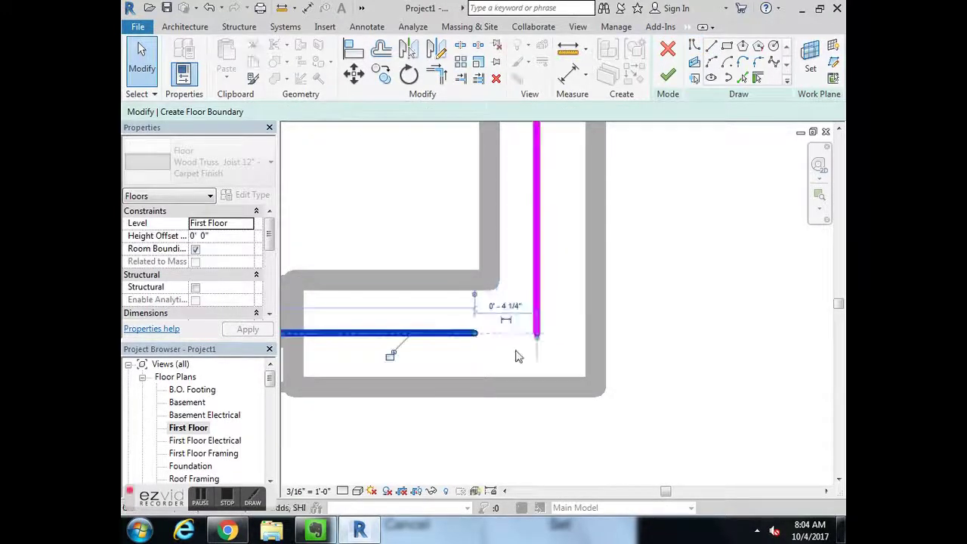
pyautogui.click(458, 346)
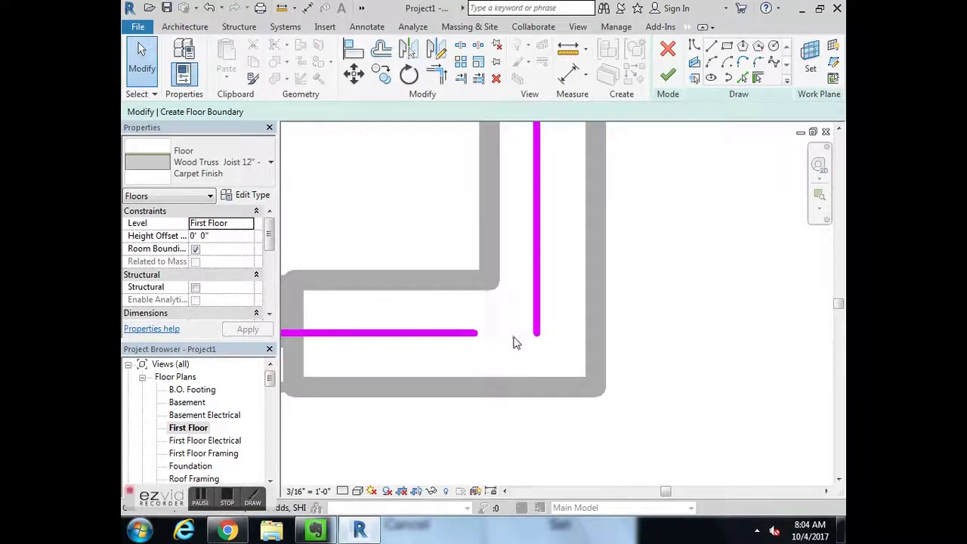
pyautogui.click(477, 334)
pyautogui.moveTo(477, 334); pyautogui.dragTo(570, 336)
pyautogui.scroll(3, 572, 326)
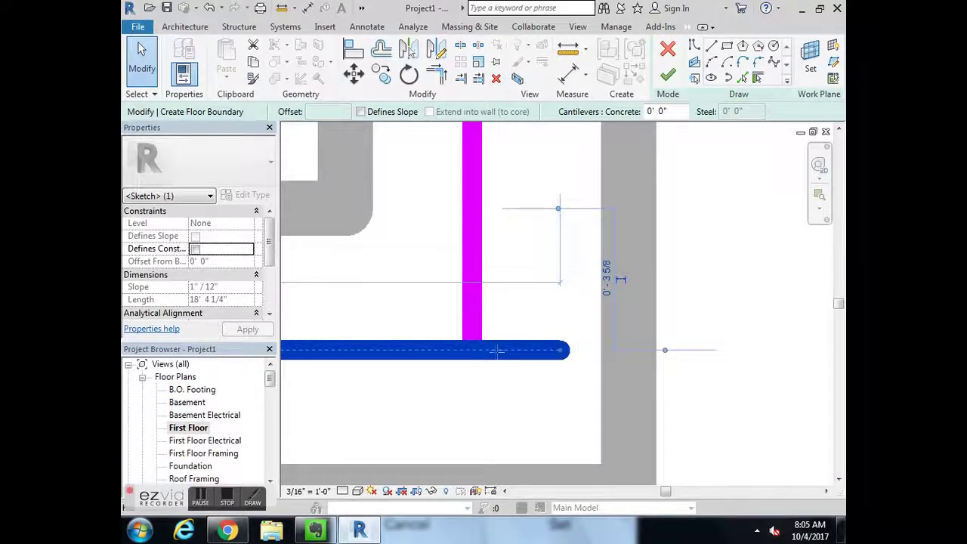
pyautogui.press('Escape')
pyautogui.click(518, 352)
pyautogui.press('Escape')
pyautogui.scroll(-2, 485, 323)
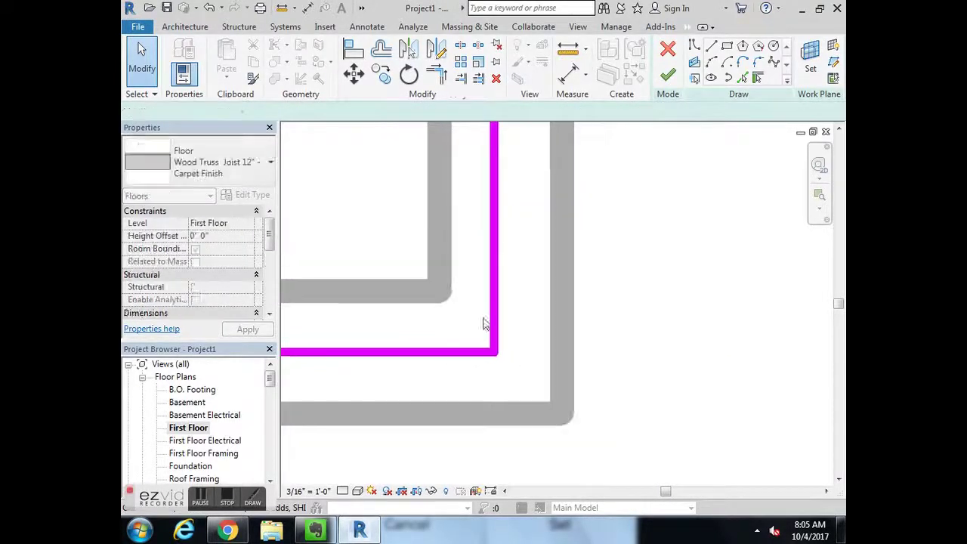
# Finish the carpet floor for the large corner room and its closets.
pyautogui.scroll(-3, 484, 323)
pyautogui.moveTo(529, 368); pyautogui.dragTo(695, 416, button='middle')
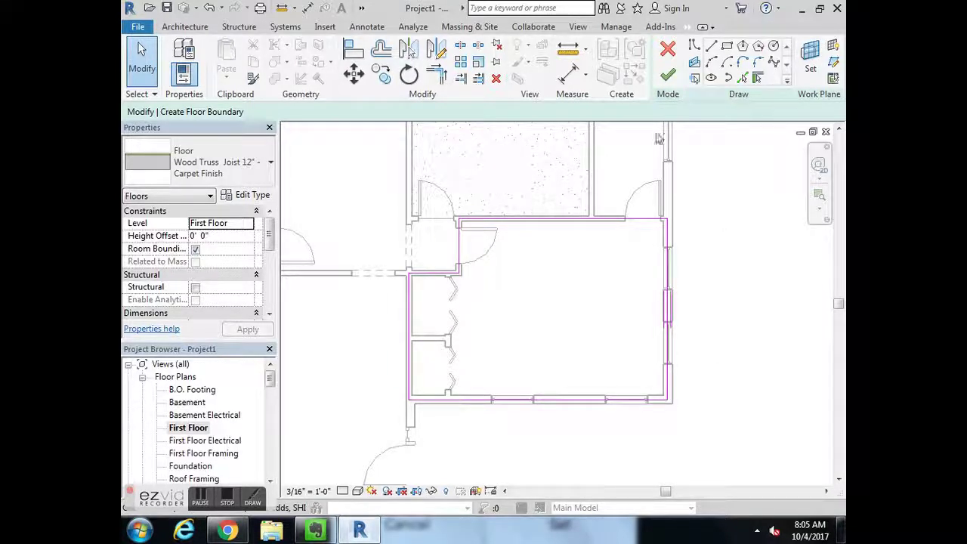
pyautogui.click(668, 75)
pyautogui.scroll(-2, 531, 331)
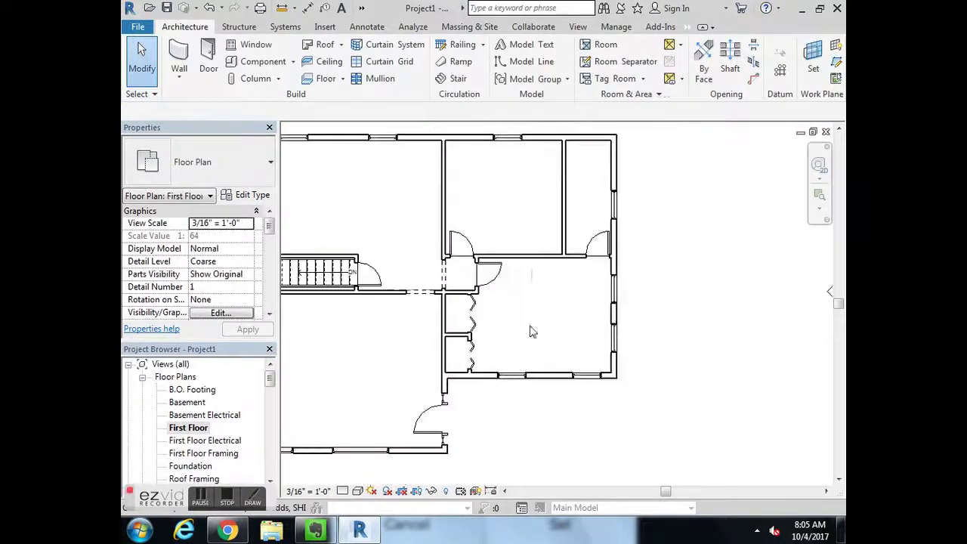
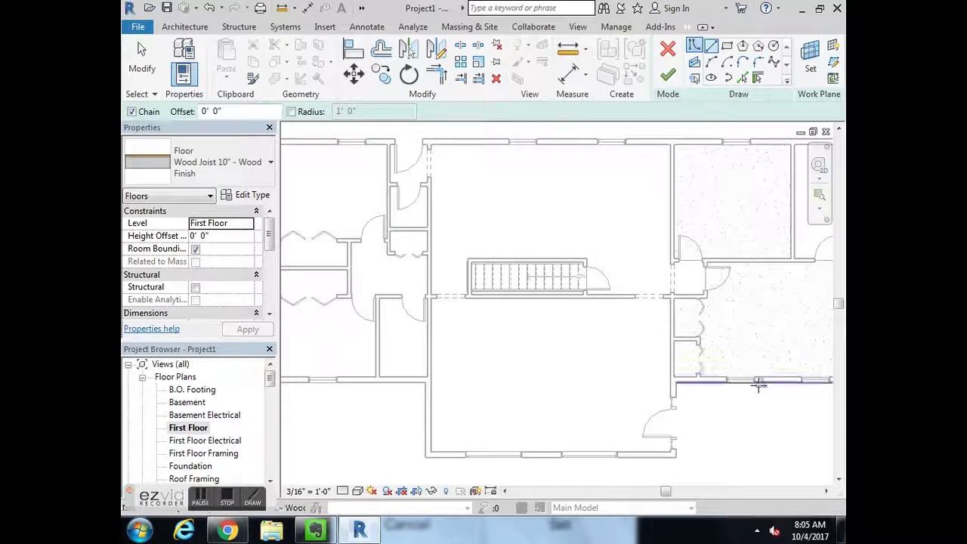
# Using Wood Joist 10" - Wood Finish, sketch the central area's floor edge from the corner beside the entry door to the small hallway's wall junction.
pyautogui.scroll(2, 676, 460)
pyautogui.scroll(3, 622, 464)
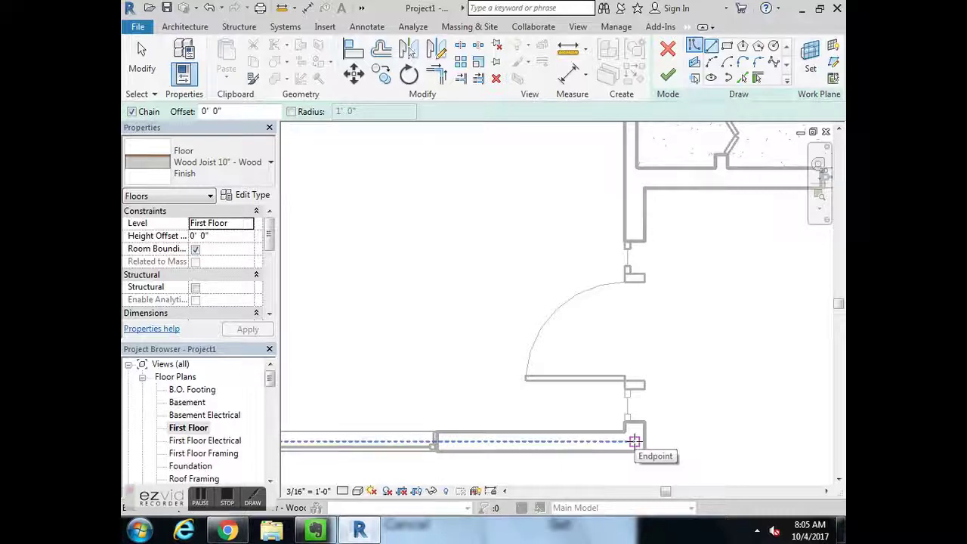
pyautogui.click(634, 441)
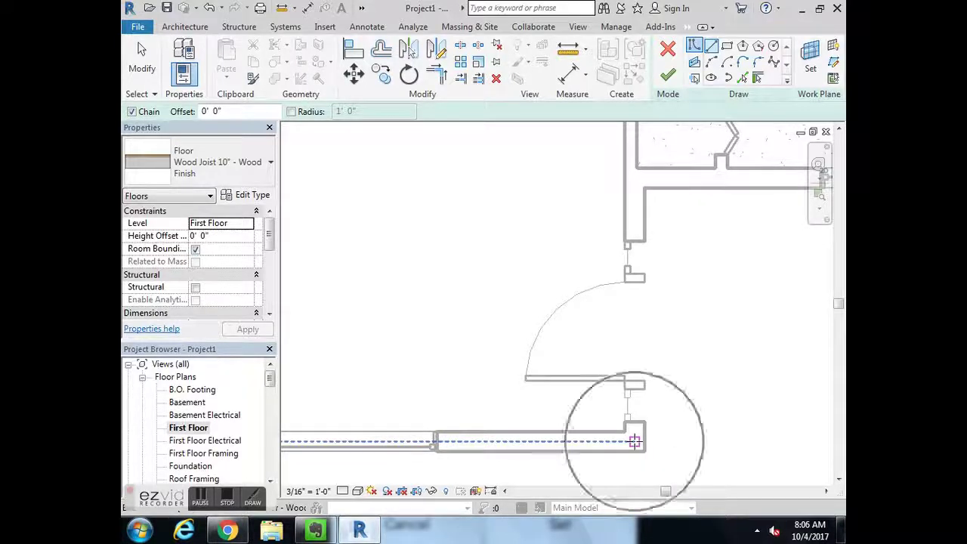
pyautogui.scroll(-2, 635, 434)
pyautogui.scroll(-2, 640, 242)
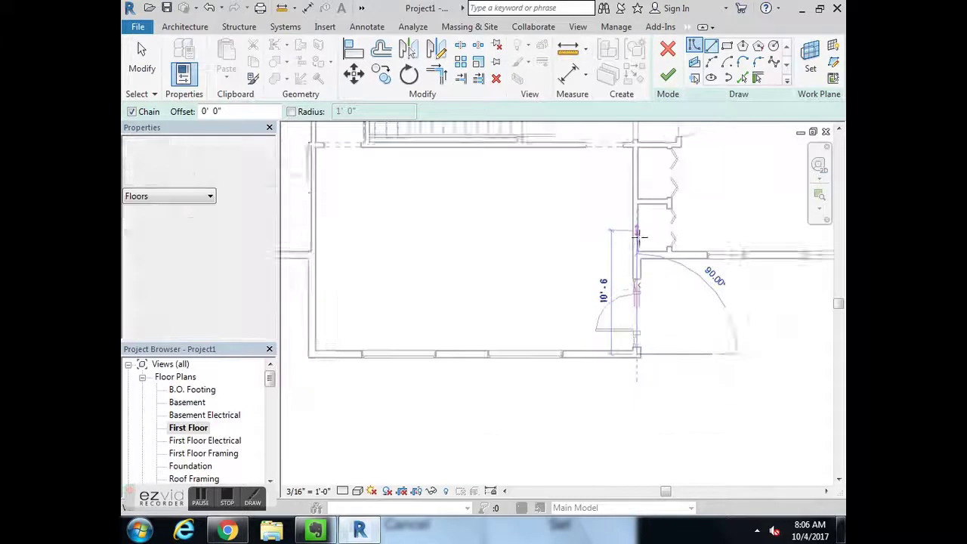
pyautogui.scroll(1, 611, 453)
pyautogui.scroll(2, 609, 332)
pyautogui.scroll(2, 609, 337)
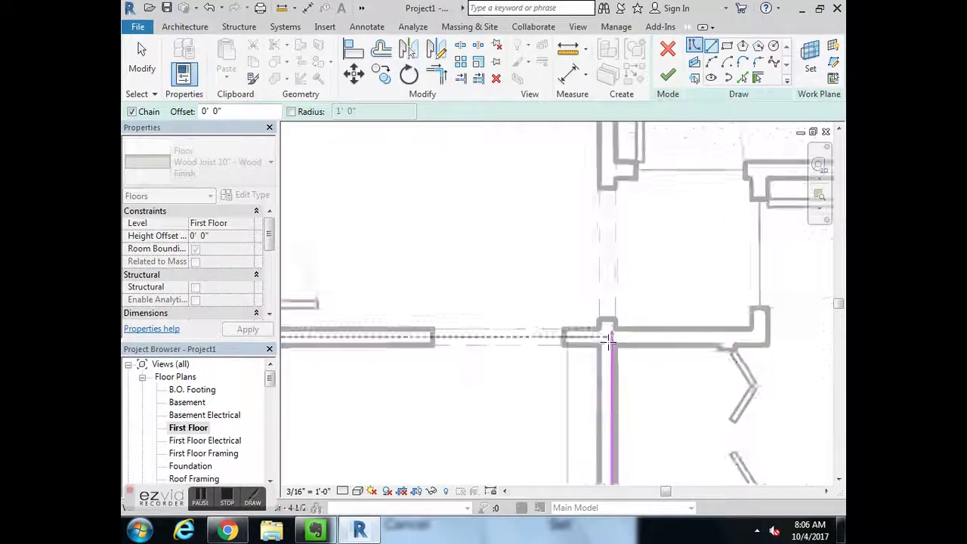
pyautogui.scroll(1, 603, 337)
pyautogui.scroll(-1, 602, 337)
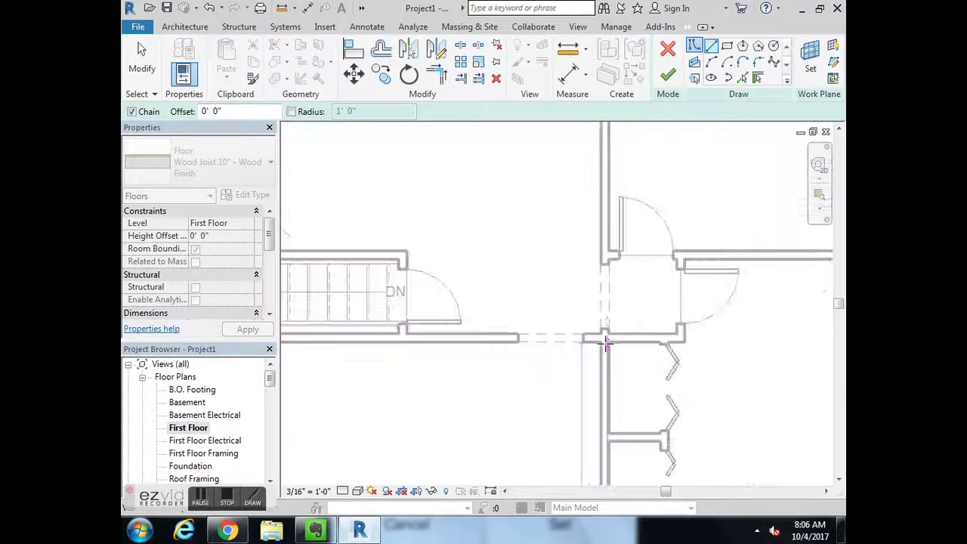
pyautogui.scroll(2, 609, 332)
pyautogui.click(609, 330)
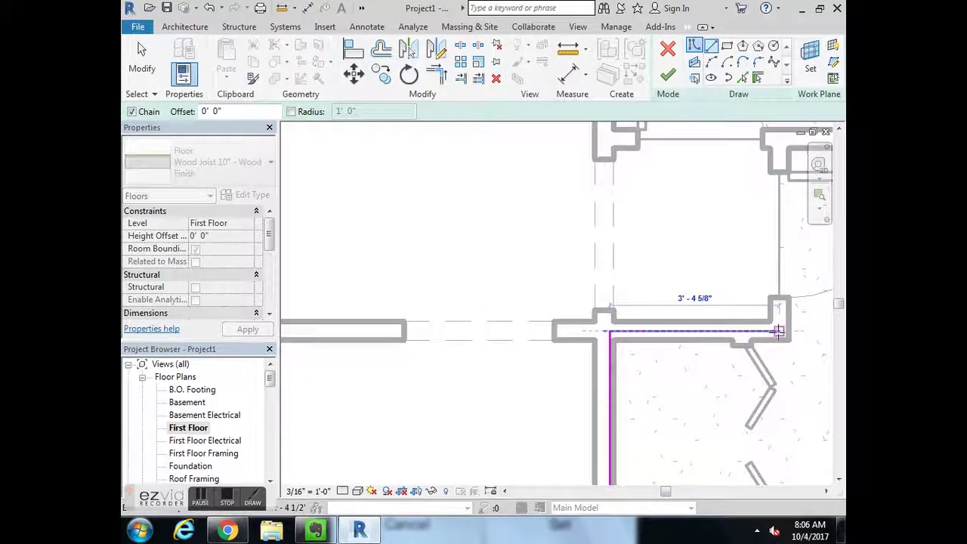
# Run the wood floor boundary around the small hallway, about 3' 4 5/8" across and 3' 10" deep, back to the central room's side wall.
pyautogui.click(779, 330)
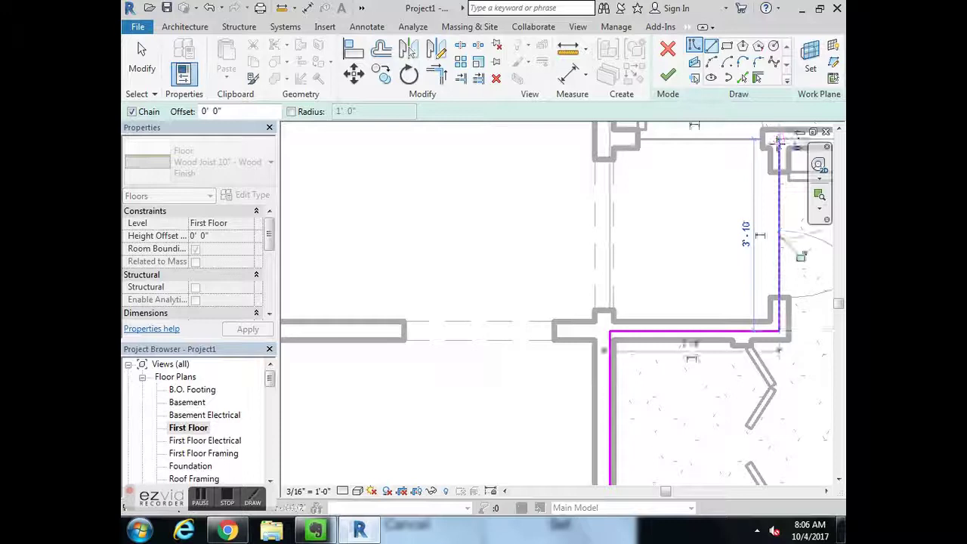
pyautogui.scroll(-3, 740, 245)
pyautogui.click(699, 344)
pyautogui.scroll(-2, 586, 341)
pyautogui.click(586, 340)
# Extend the wood floor boundary up the side wall to the exterior window wall and along it past the rear door to the bedroom wall.
pyautogui.scroll(3, 585, 134)
pyautogui.click(583, 135)
pyautogui.scroll(-4, 585, 136)
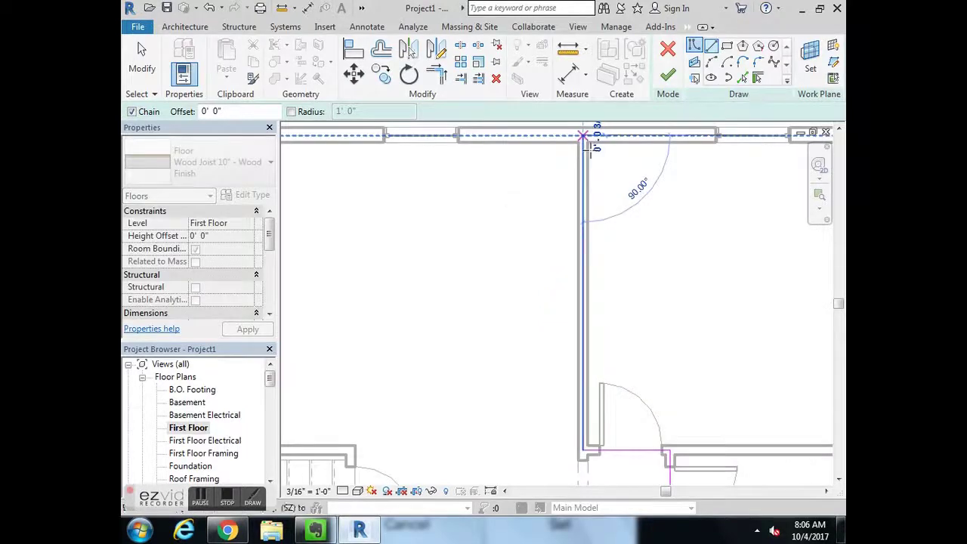
pyautogui.scroll(4, 321, 143)
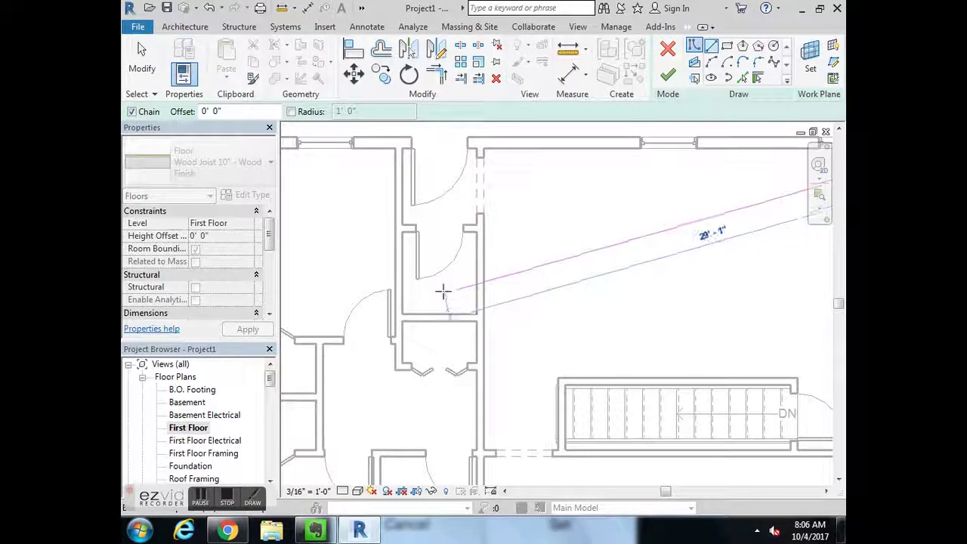
pyautogui.click(400, 144)
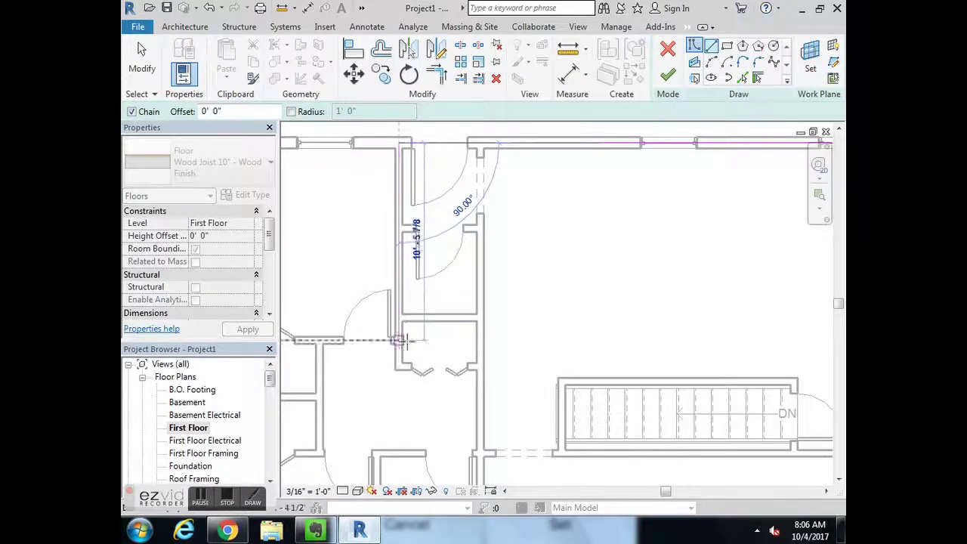
# Continue the wood floor boundary about 10' 5 7/8" along the bedroom wall and about 4' 2 3/8" across the bedroom doorway to the closet wall.
pyautogui.moveTo(399, 316); pyautogui.dragTo(433, 222, button='middle')
pyautogui.scroll(4, 431, 241)
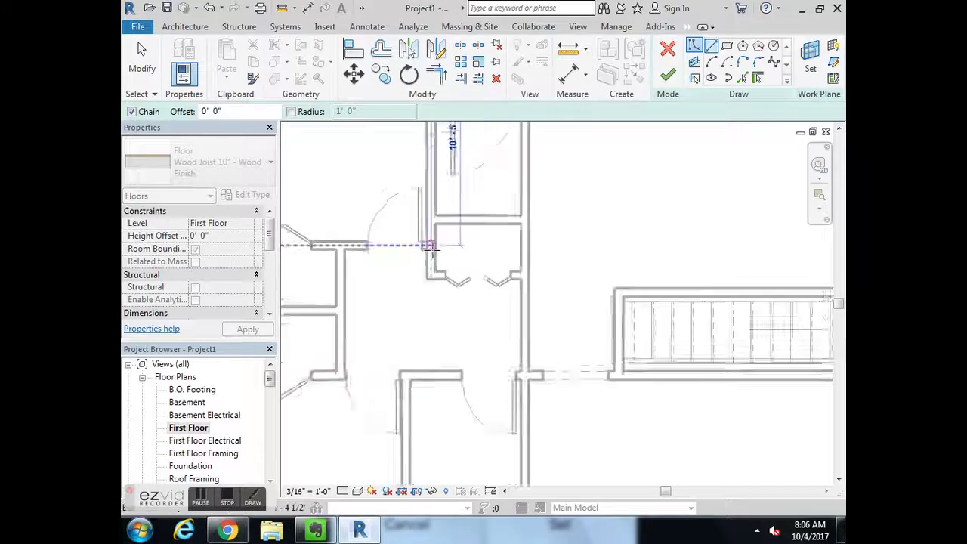
pyautogui.click(430, 241)
pyautogui.scroll(-2, 427, 243)
pyautogui.scroll(2, 325, 239)
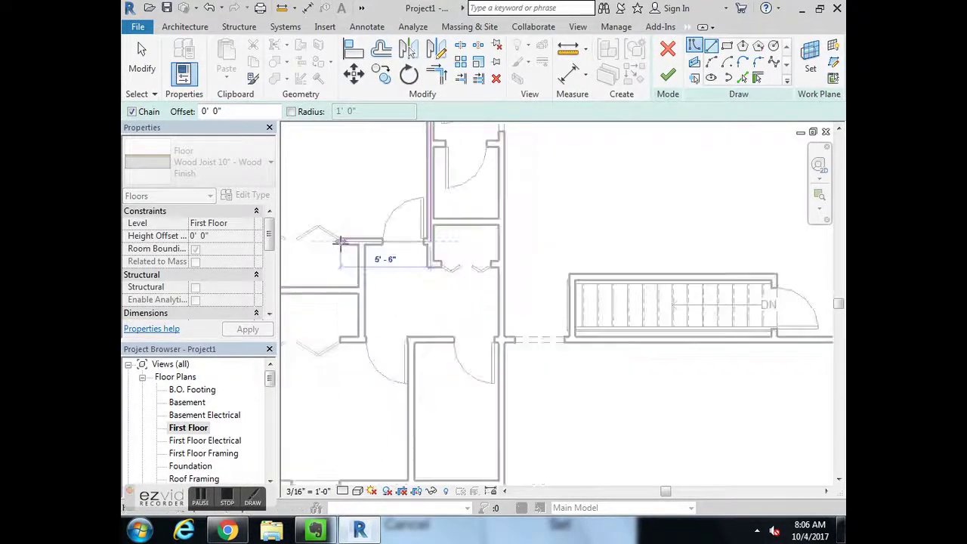
pyautogui.scroll(2, 355, 239)
pyautogui.click(372, 239)
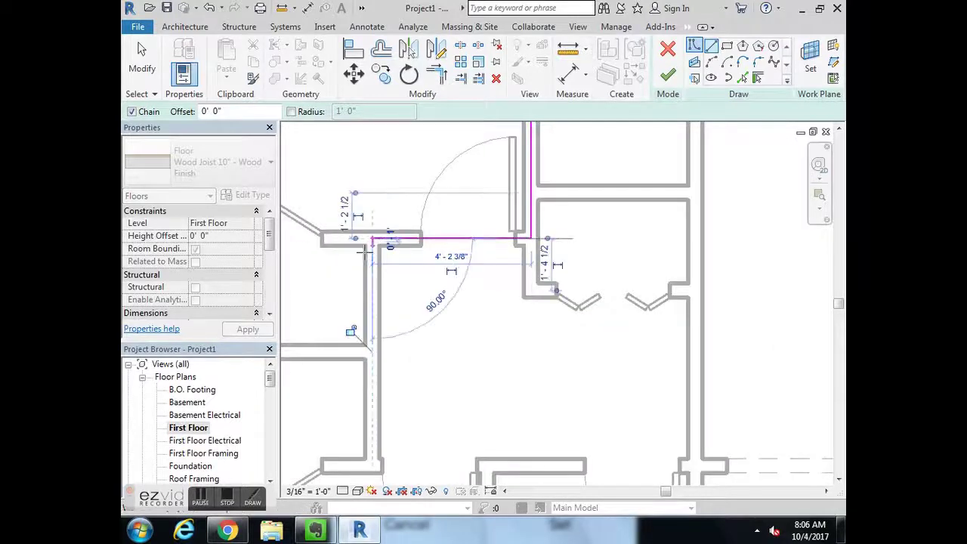
# Run the wood floor boundary about 6' along the closet wall and across the two opposite doorways to the central room's side wall.
pyautogui.moveTo(377, 399); pyautogui.dragTo(383, 304, button='middle')
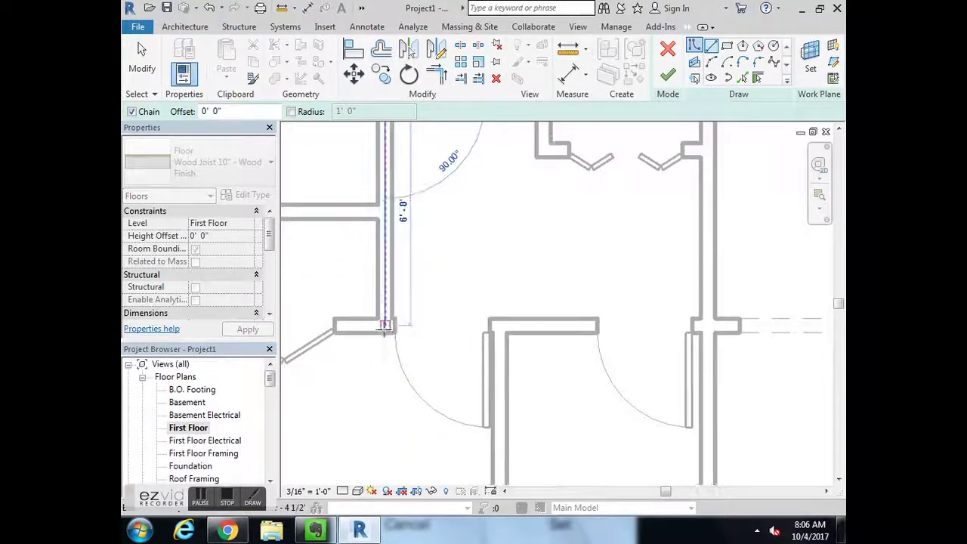
pyautogui.click(442, 319)
pyautogui.scroll(-2, 468, 324)
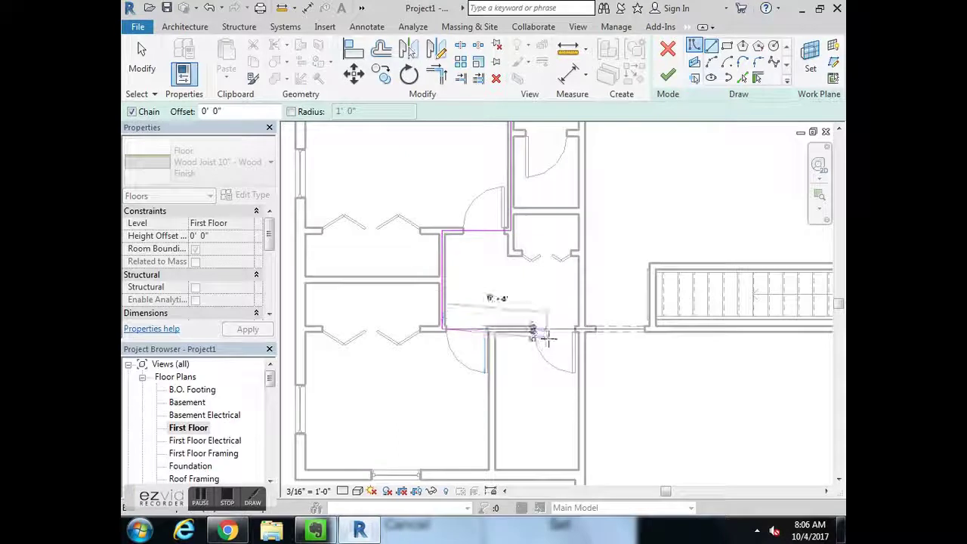
pyautogui.scroll(2, 589, 329)
pyautogui.click(574, 328)
# Extend the wood floor boundary about 16' 10" along the front room's side wall to the middle of the exterior wall corner.
pyautogui.moveTo(574, 350)
pyautogui.mouseDown(button='middle')
pyautogui.moveTo(579, 385)
pyautogui.moveTo(542, 211)
pyautogui.mouseUp(button='middle')
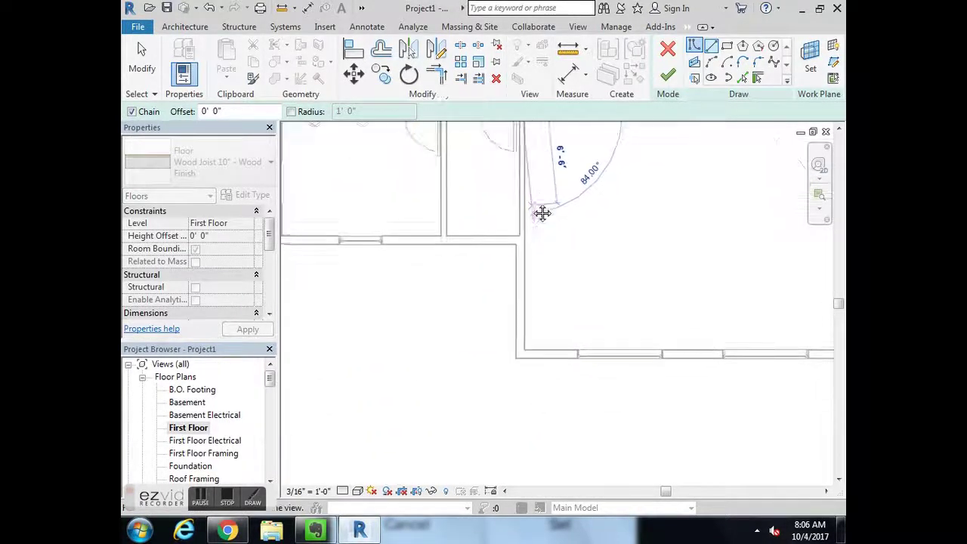
pyautogui.click(523, 351)
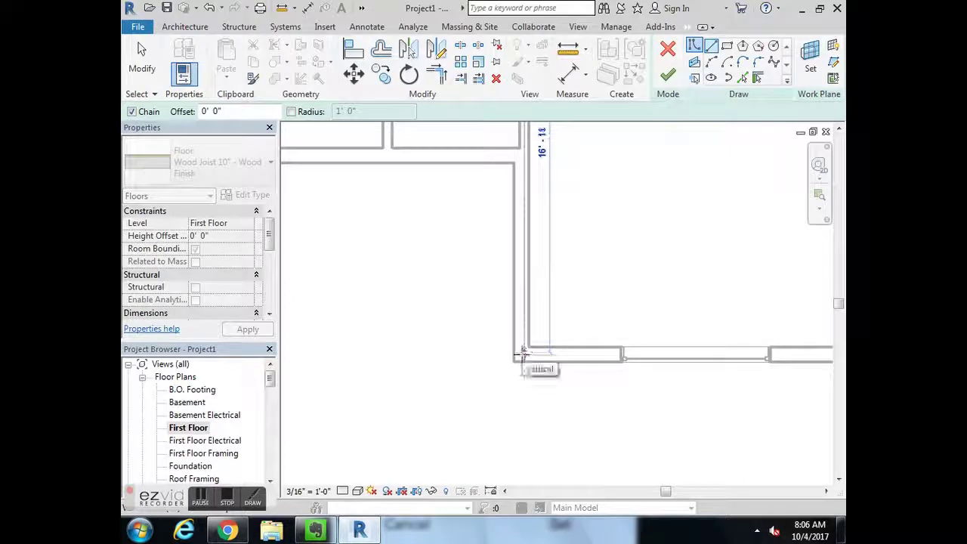
pyautogui.scroll(2, 524, 351)
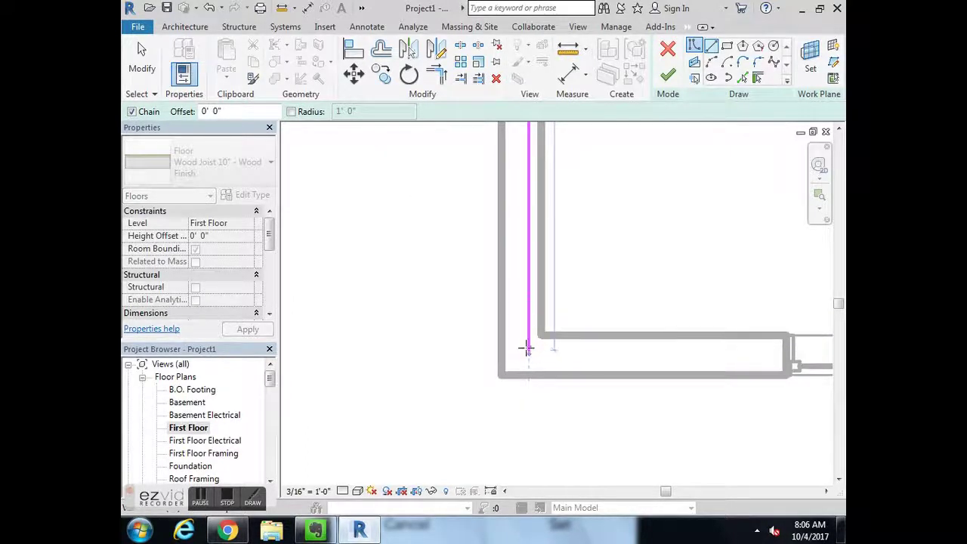
pyautogui.scroll(-3, 526, 352)
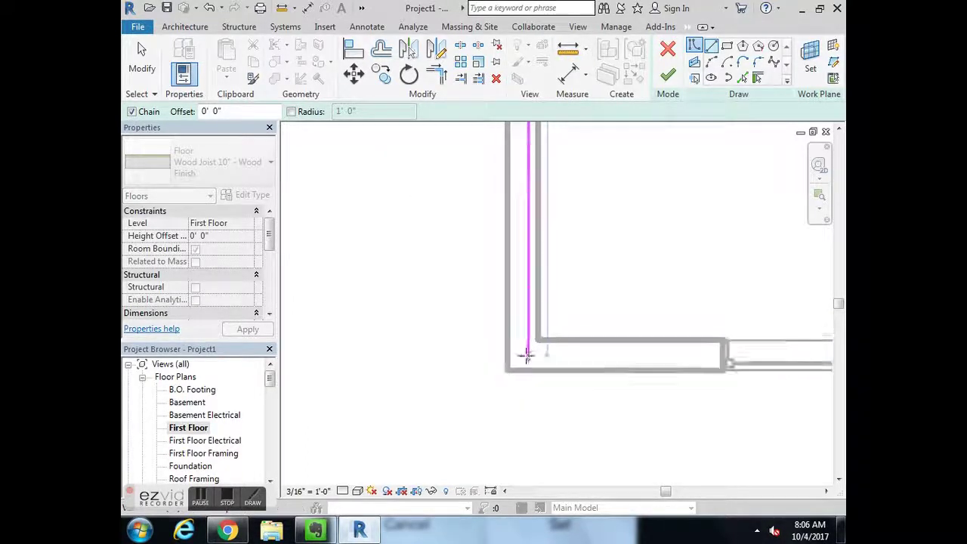
pyautogui.moveTo(524, 354)
pyautogui.mouseDown(button='middle')
pyautogui.moveTo(396, 367)
pyautogui.moveTo(375, 359)
pyautogui.mouseUp(button='middle')
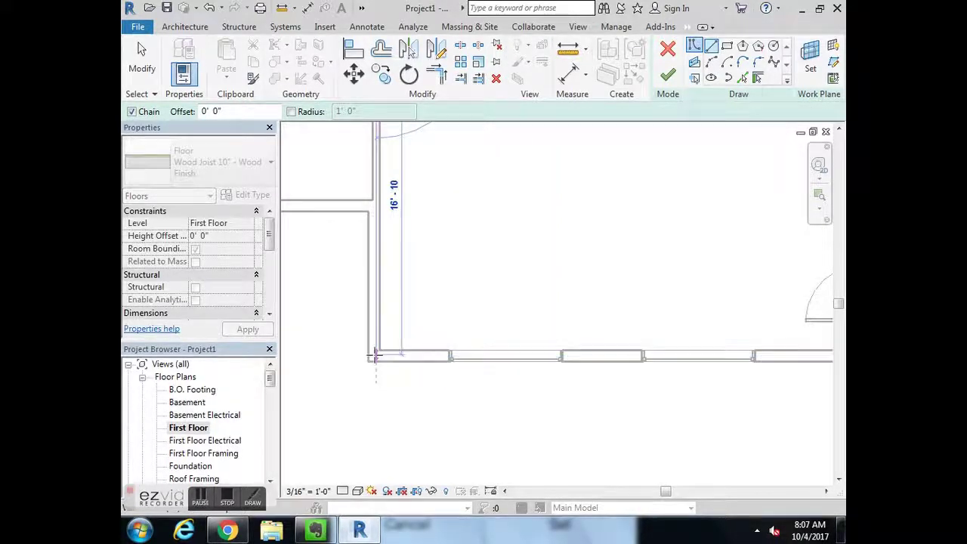
pyautogui.scroll(2, 376, 358)
pyautogui.click(375, 358)
pyautogui.scroll(-2, 378, 366)
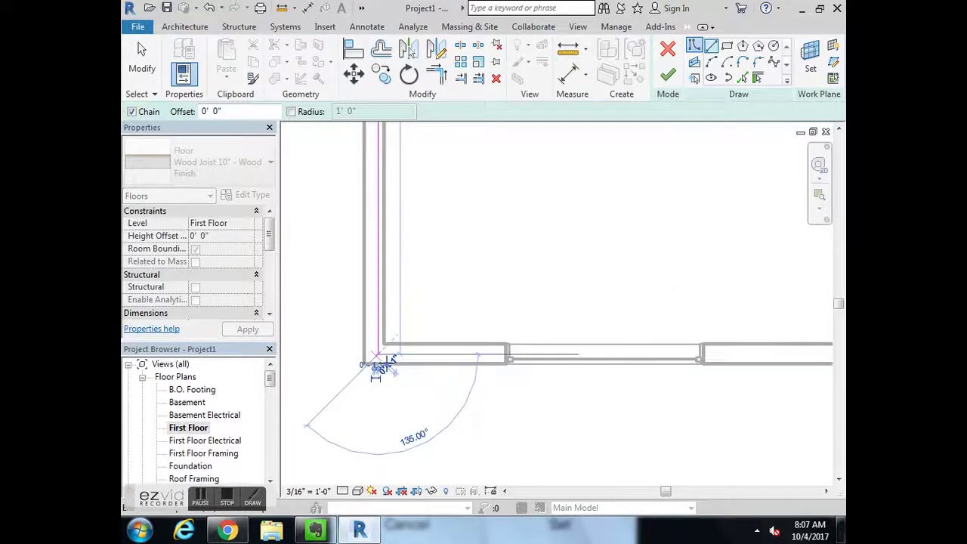
# Close the wood floor boundary along the front window wall to the corner beside the entry door.
pyautogui.moveTo(378, 368); pyautogui.dragTo(386, 387, button='middle')
pyautogui.scroll(3, 585, 352)
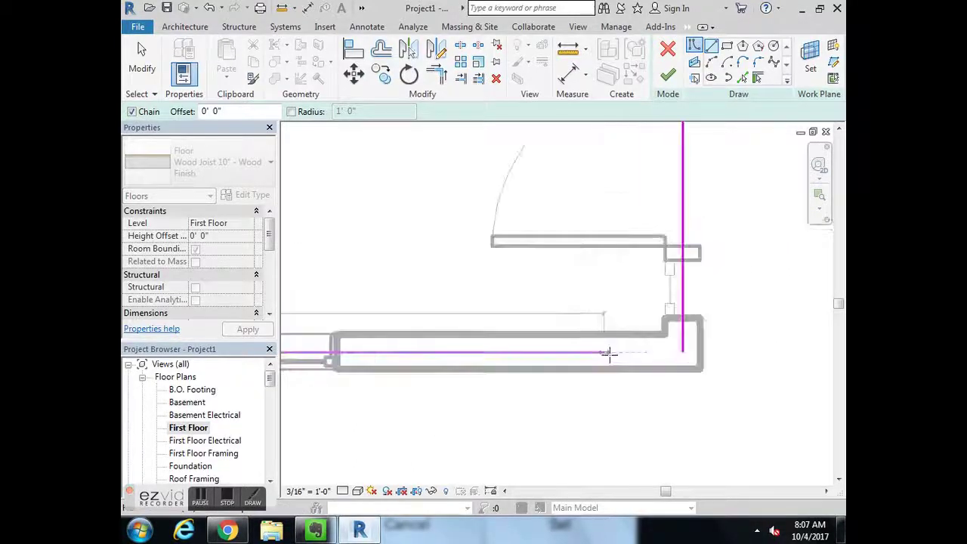
pyautogui.click(682, 352)
pyautogui.scroll(-3, 629, 395)
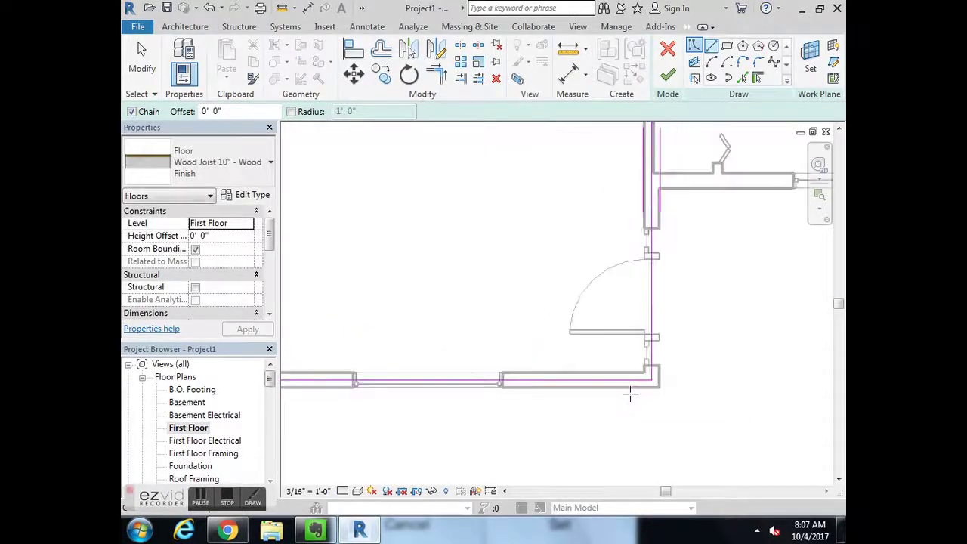
# Check the boundary loop around the central area, finish the wood floor and deselect it.
pyautogui.scroll(-2, 631, 393)
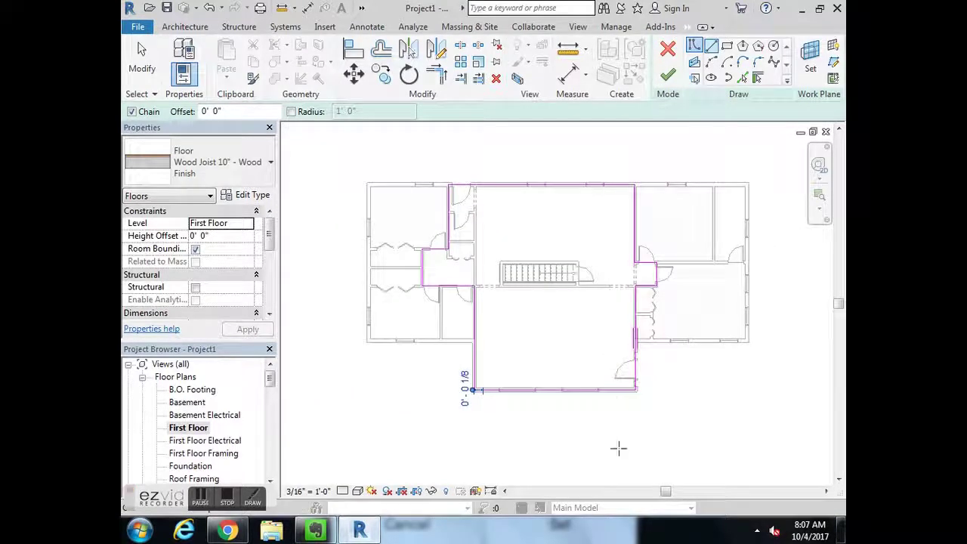
pyautogui.click(636, 390)
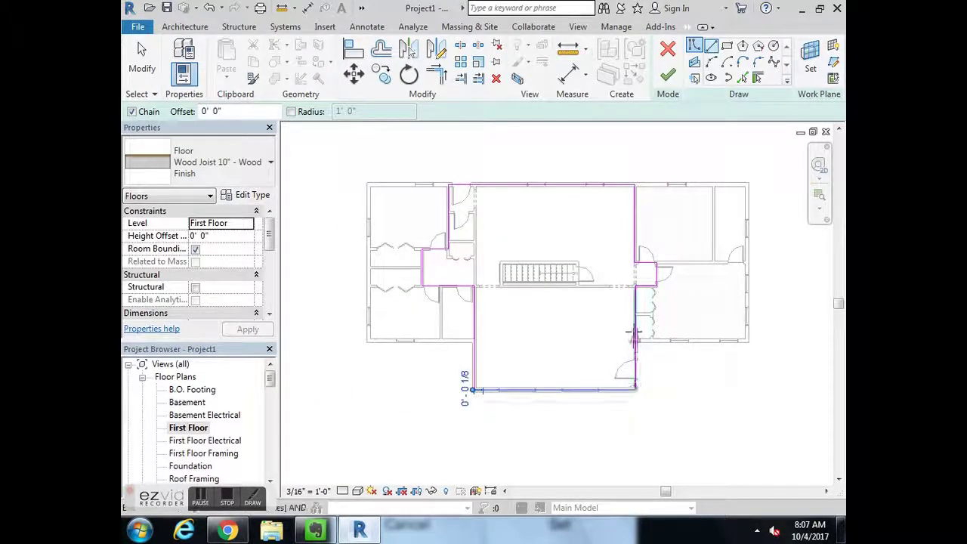
pyautogui.click(641, 276)
pyautogui.click(635, 185)
pyautogui.click(449, 183)
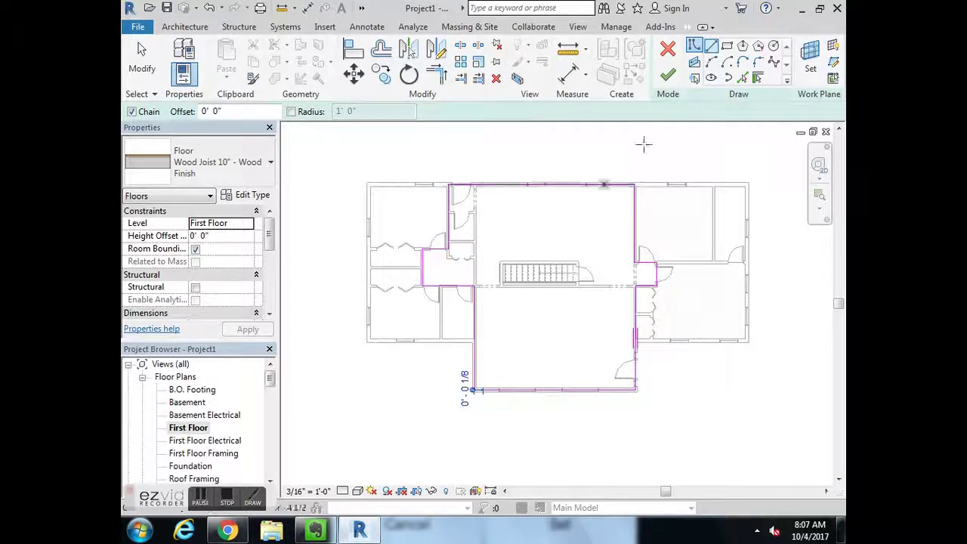
pyautogui.click(671, 76)
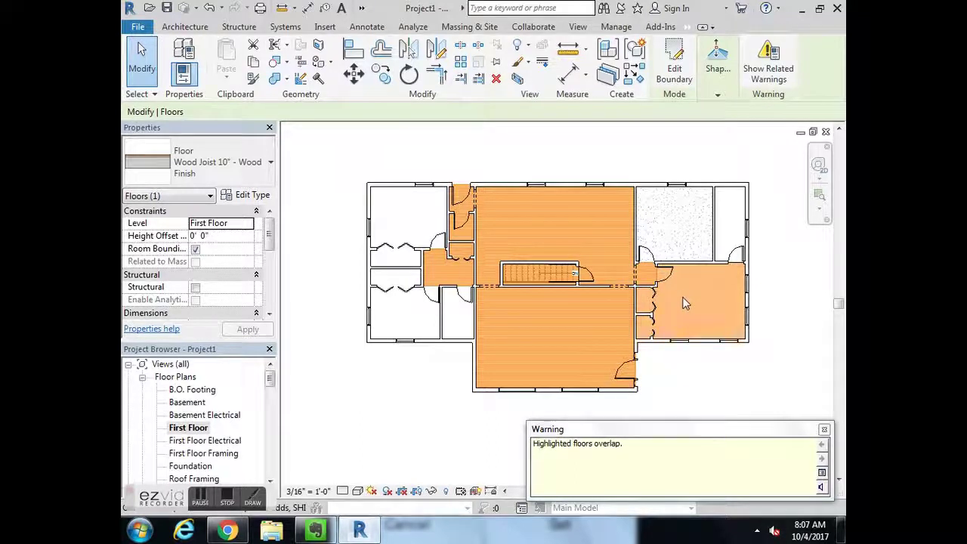
pyautogui.click(703, 374)
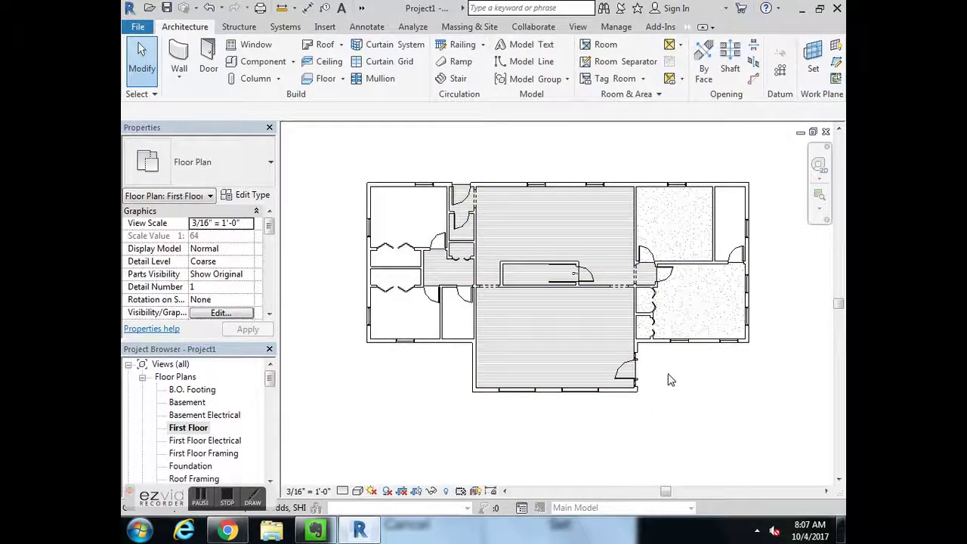
# Edit the wood floor's boundary, adding a rectangular opening about 11' 11 1/2" by 3' 5 1/2" over the basement stair, inside its enclosing walls.
pyautogui.scroll(5, 541, 281)
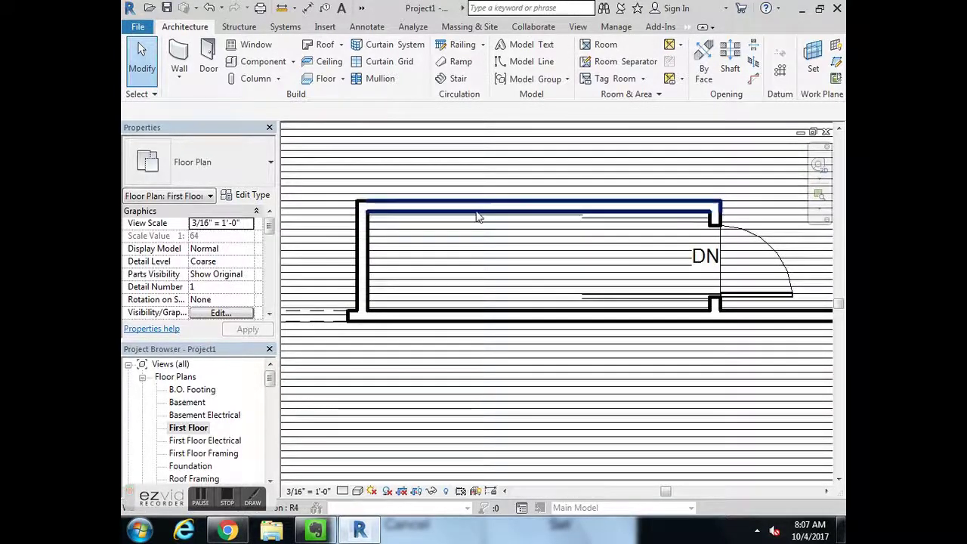
pyautogui.scroll(1, 389, 203)
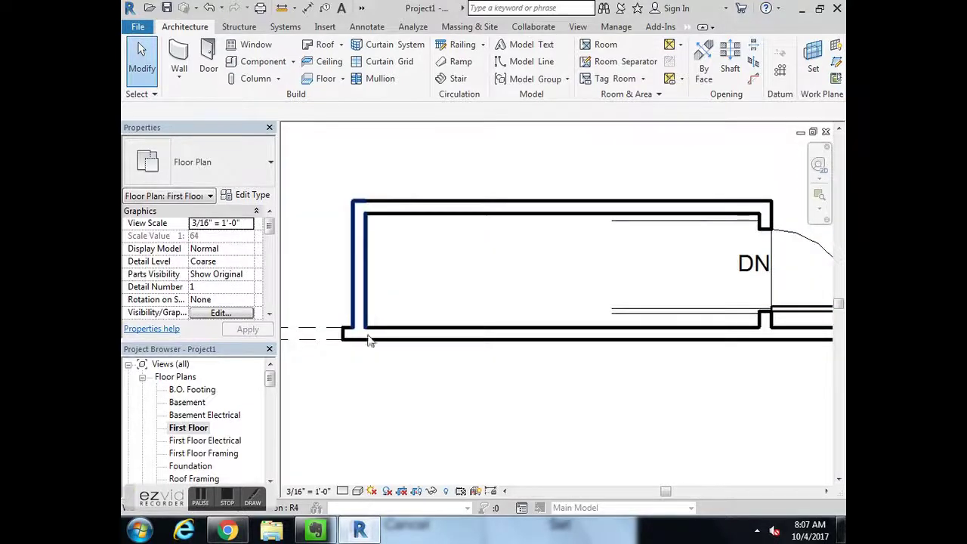
pyautogui.scroll(-3, 422, 282)
pyautogui.scroll(-3, 422, 282)
pyautogui.scroll(2, 512, 341)
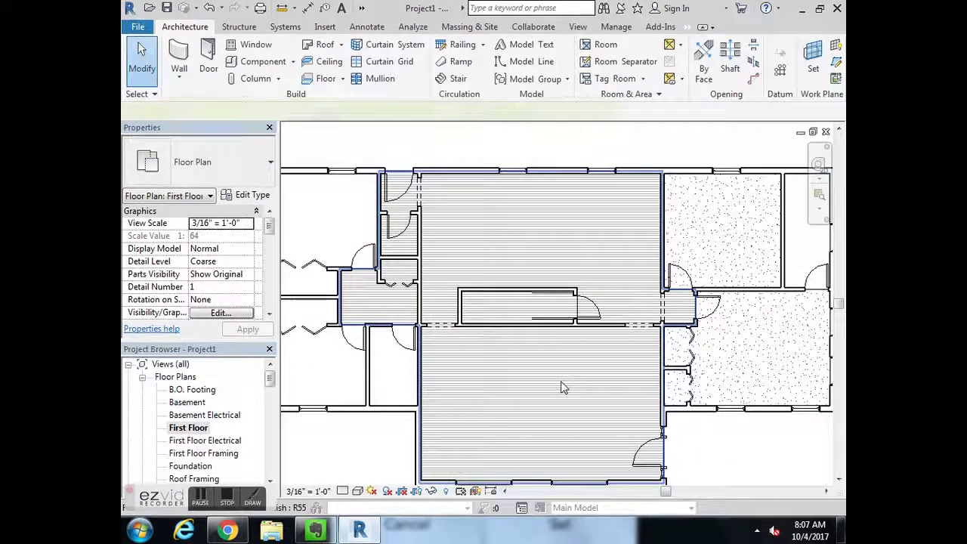
pyautogui.click(562, 387)
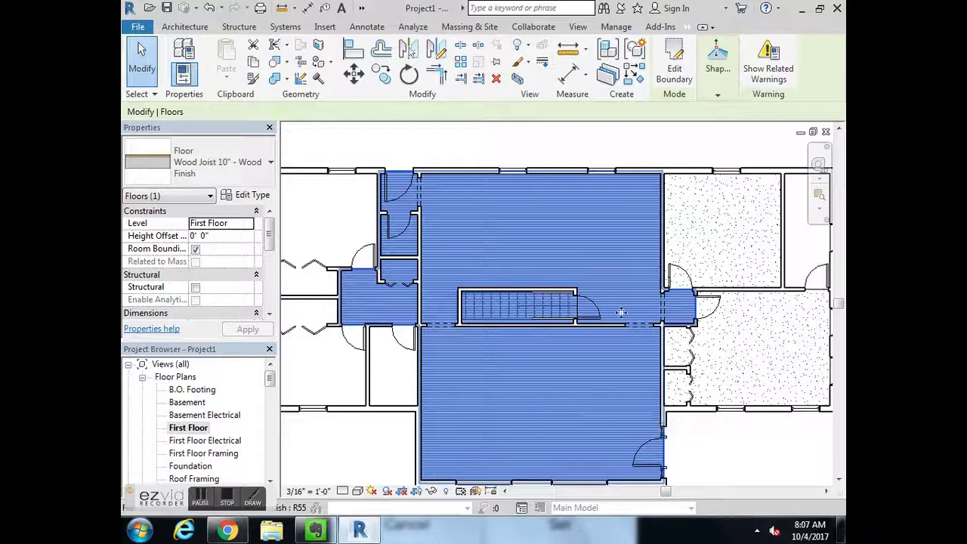
pyautogui.click(671, 59)
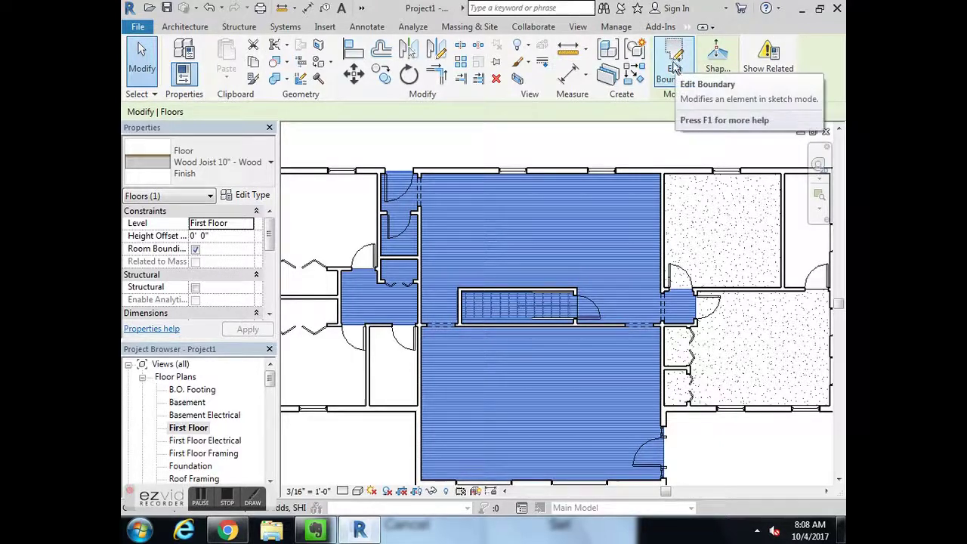
pyautogui.click(675, 61)
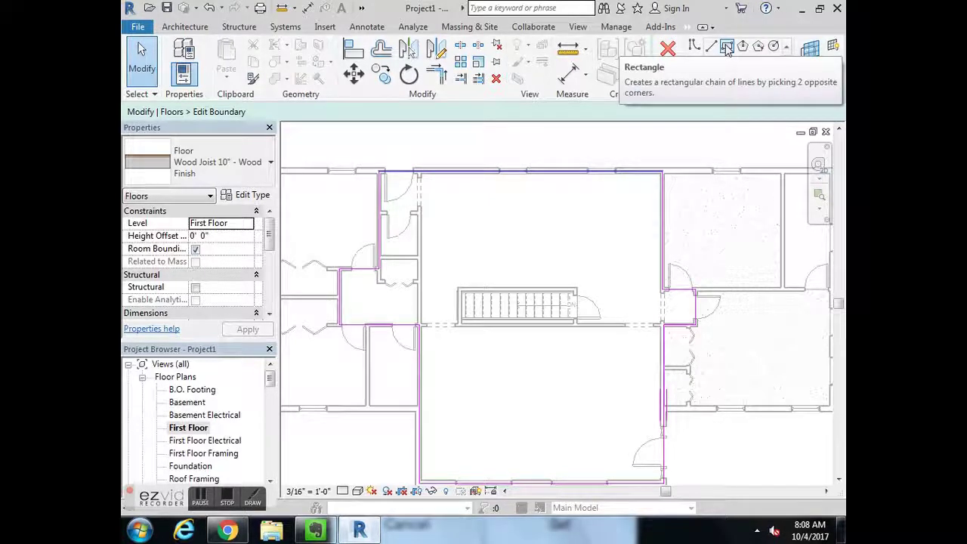
pyautogui.scroll(5, 513, 302)
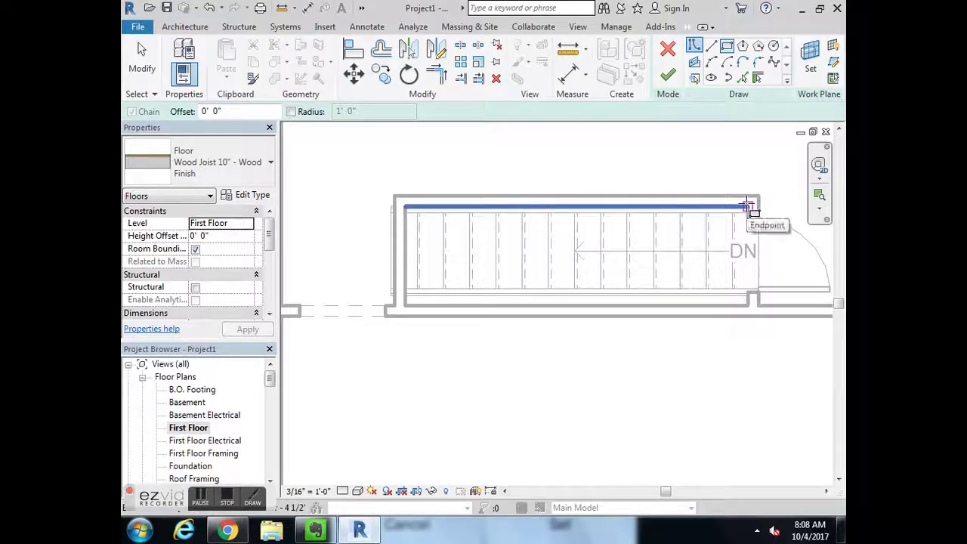
pyautogui.click(750, 207)
pyautogui.click(406, 306)
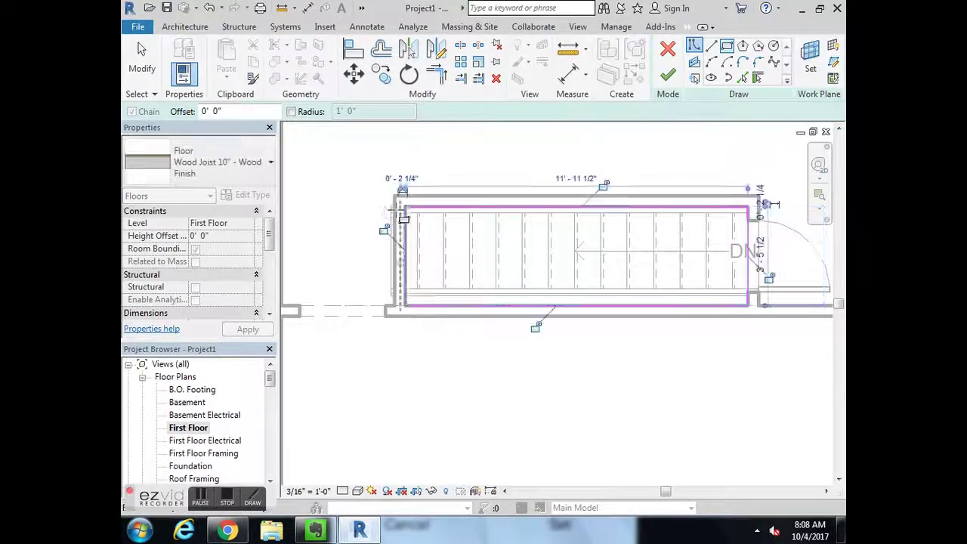
# Finish the wood floor's boundary edit and clear the selection.
pyautogui.scroll(-3, 484, 302)
pyautogui.scroll(-5, 485, 302)
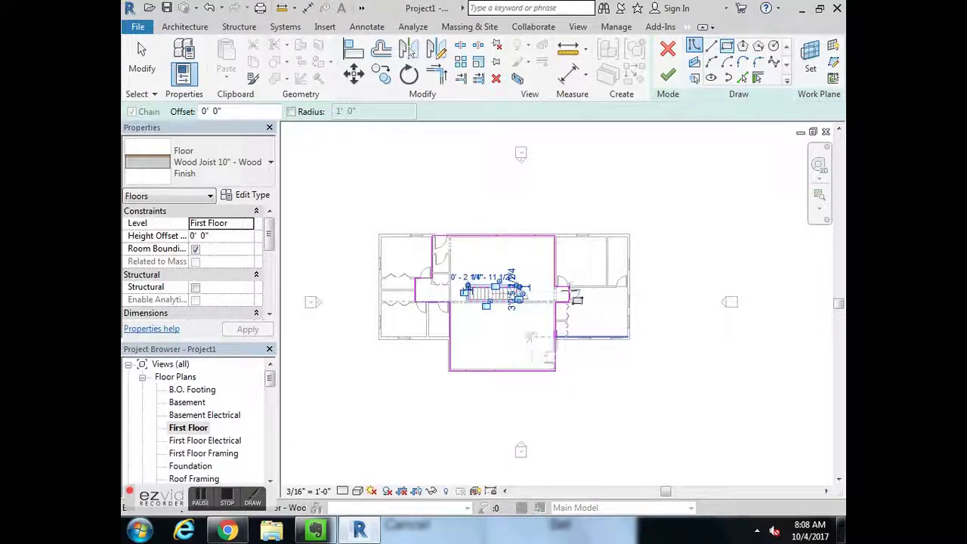
pyautogui.click(670, 75)
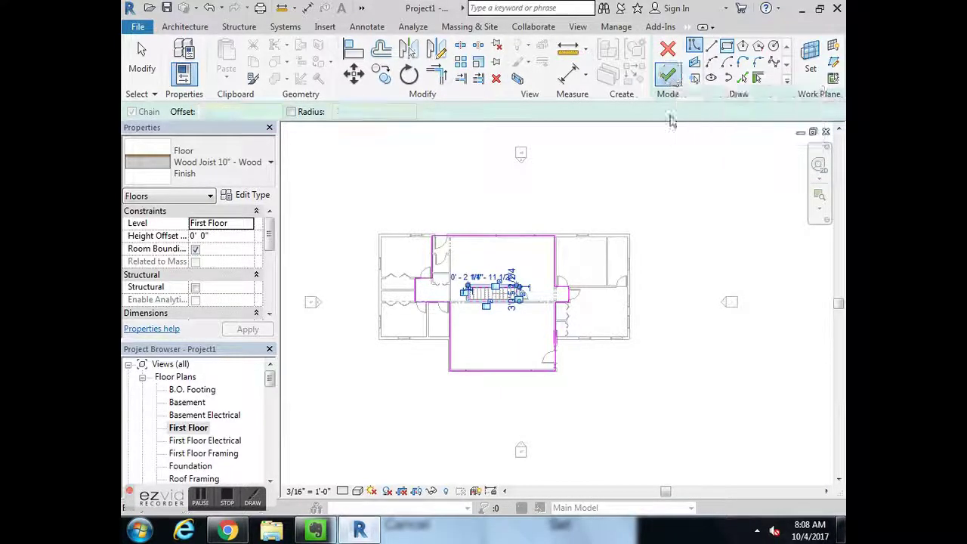
pyautogui.click(655, 429)
# Examine the stair opening in the floor plan, and inspect the stair and floor finishes in the default 3D view.
pyautogui.scroll(8, 495, 297)
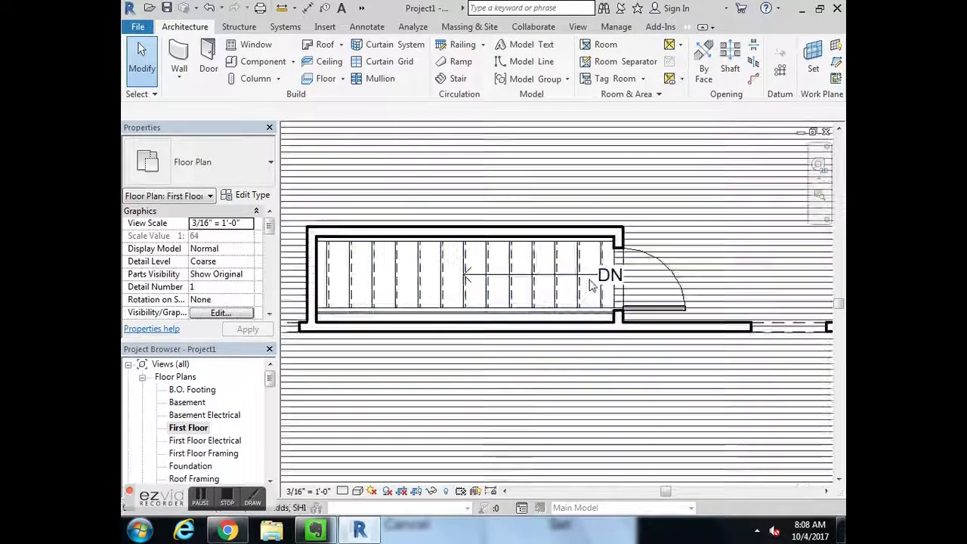
pyautogui.scroll(-3, 435, 296)
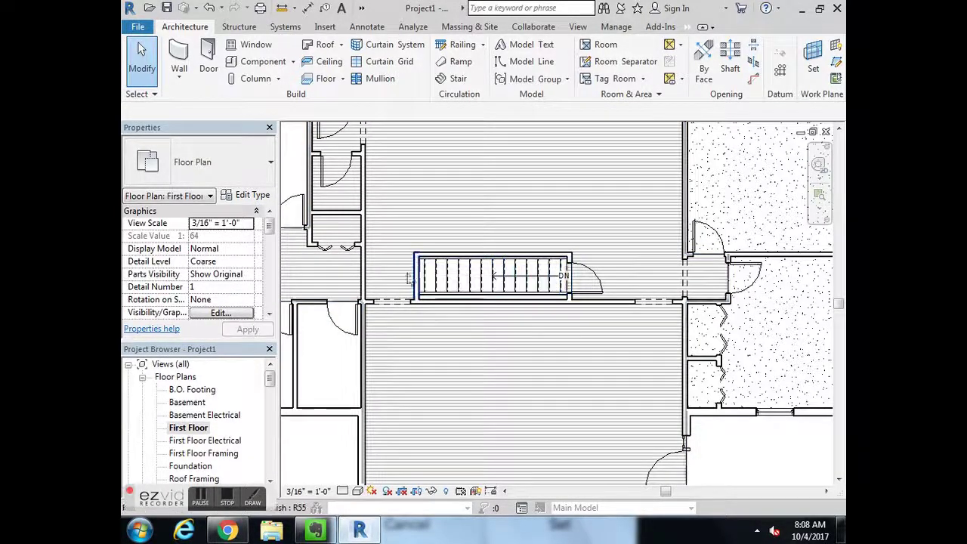
pyautogui.moveTo(546, 315); pyautogui.dragTo(622, 329, button='middle')
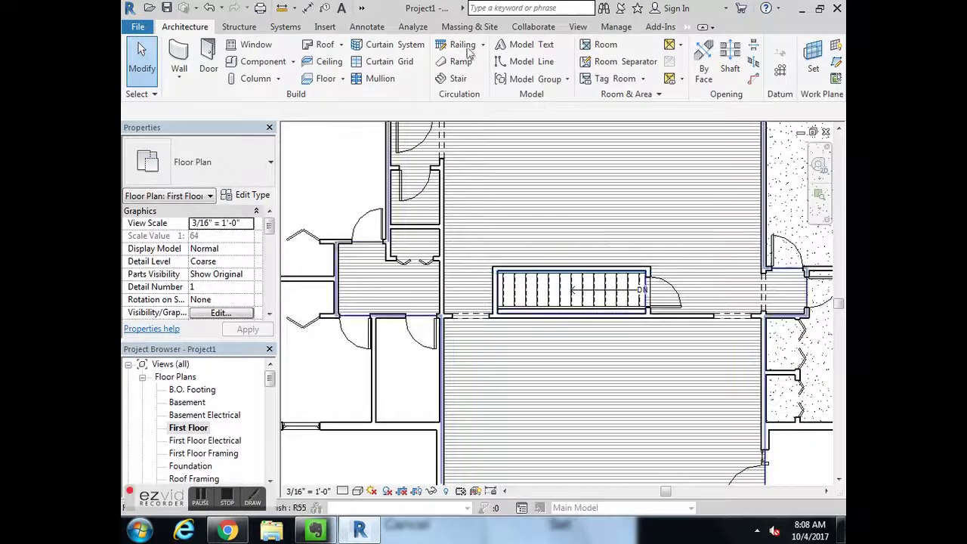
pyautogui.click(363, 8)
pyautogui.click(378, 24)
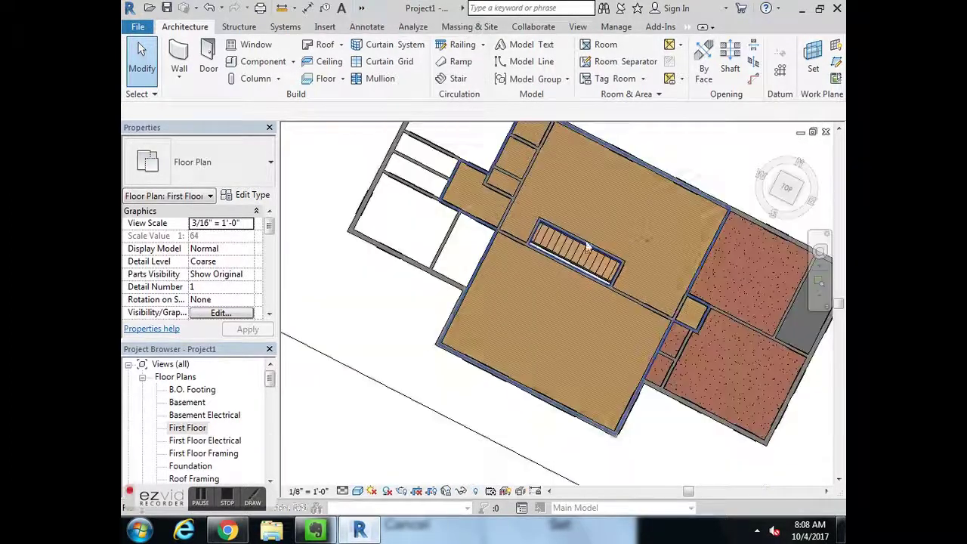
pyautogui.click(769, 195)
pyautogui.scroll(5, 662, 198)
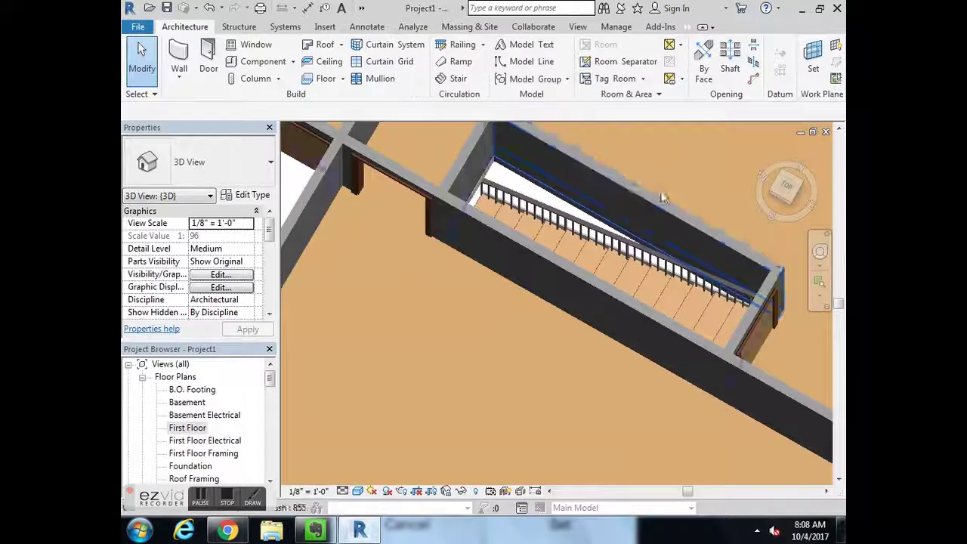
pyautogui.scroll(2, 662, 198)
pyautogui.scroll(-5, 533, 309)
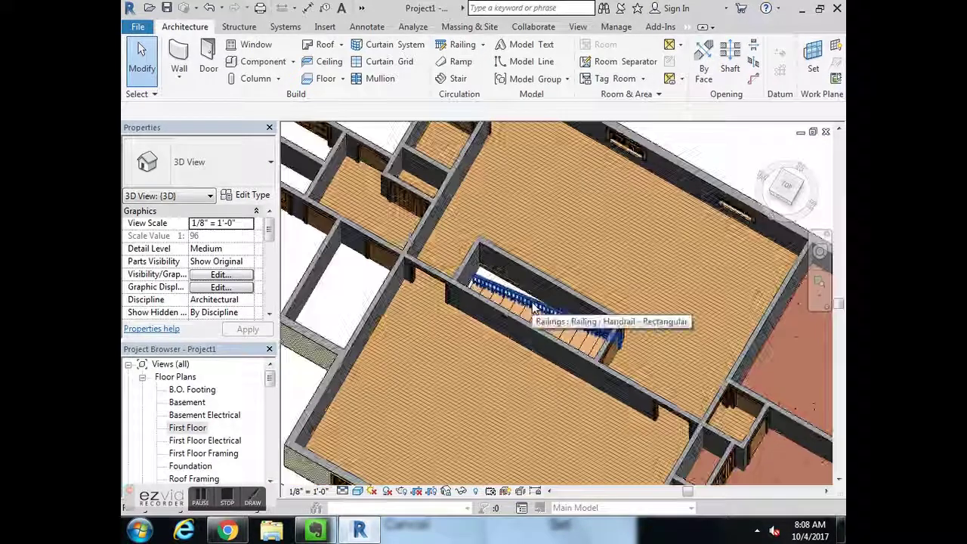
pyautogui.scroll(-3, 534, 309)
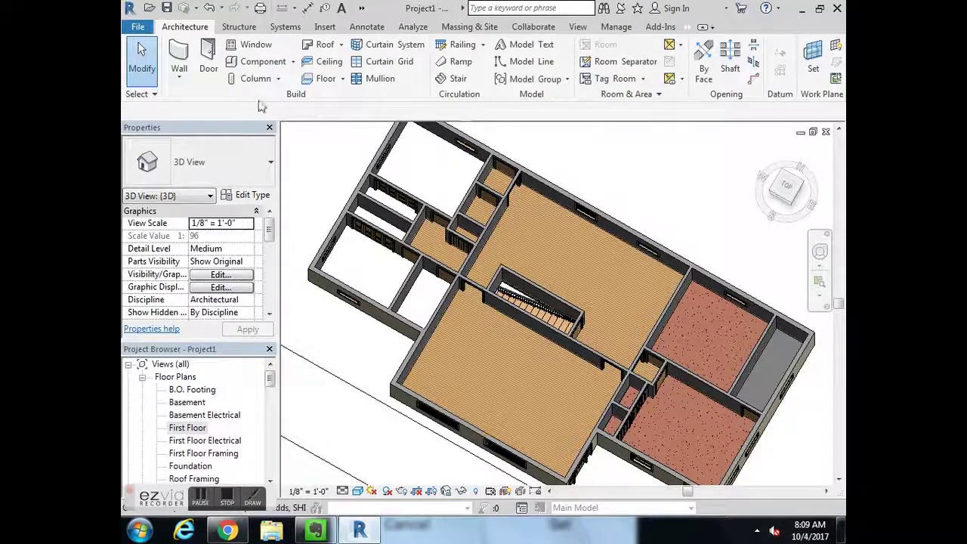
# In the First Floor plan, create a Wood Joist 10" - Ceramic Tile floor about 5' 4 5/8" by 8' 10 7/8" in the small room south of the hallway.
pyautogui.doubleClick(189, 428)
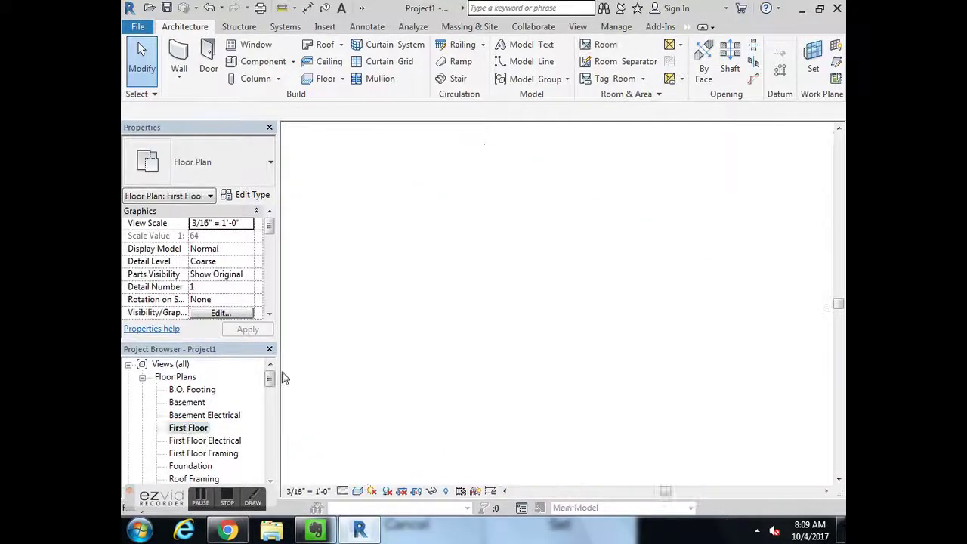
pyautogui.scroll(6, 652, 302)
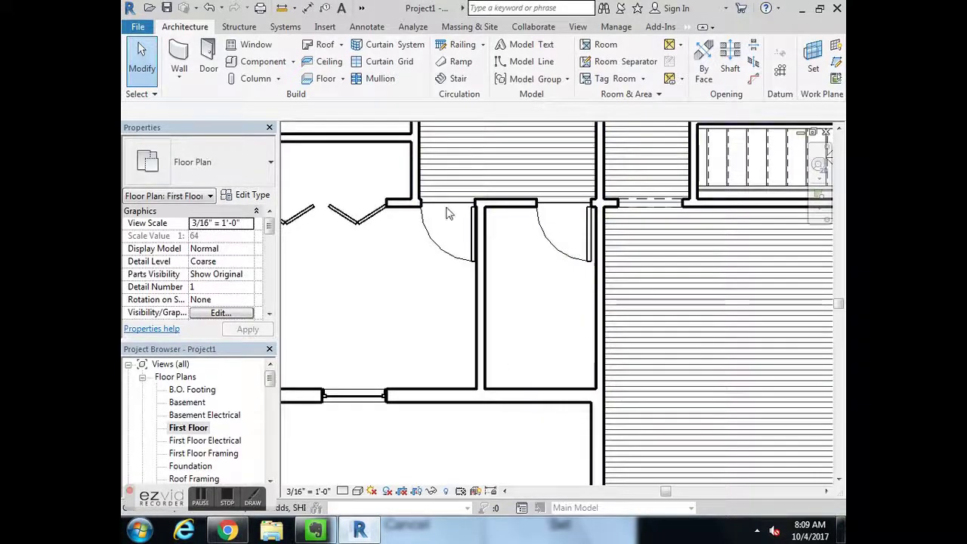
pyautogui.click(326, 82)
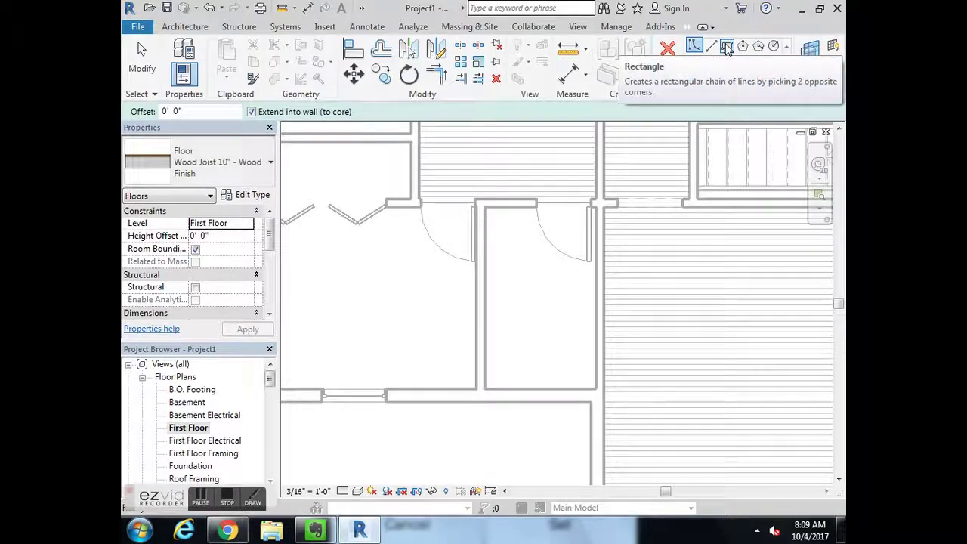
pyautogui.click(226, 170)
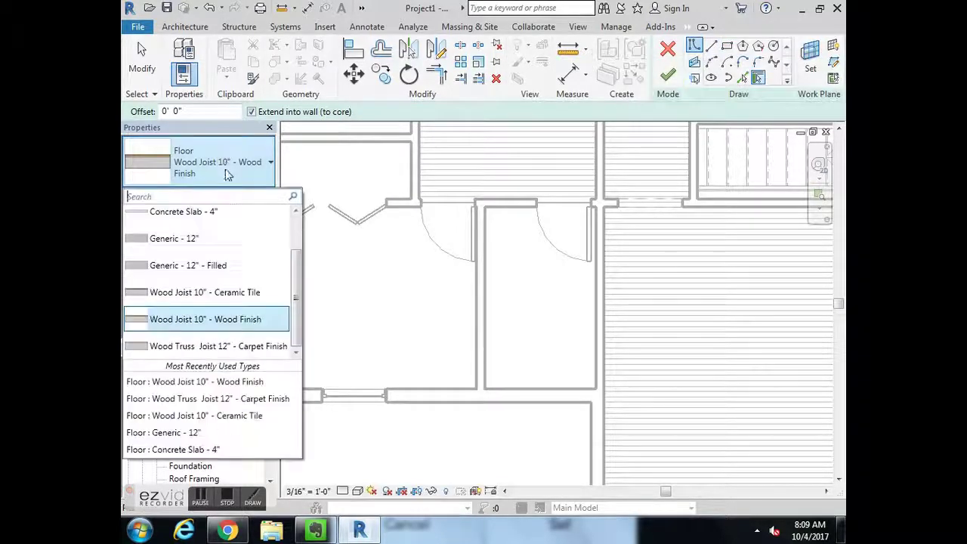
pyautogui.click(236, 294)
pyautogui.click(727, 47)
pyautogui.scroll(2, 593, 219)
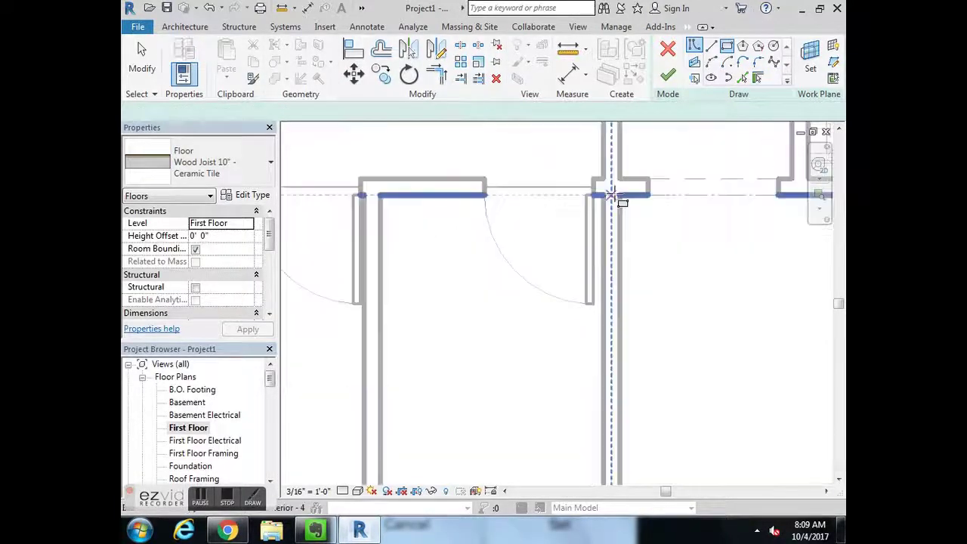
pyautogui.scroll(-2, 612, 186)
pyautogui.click(602, 205)
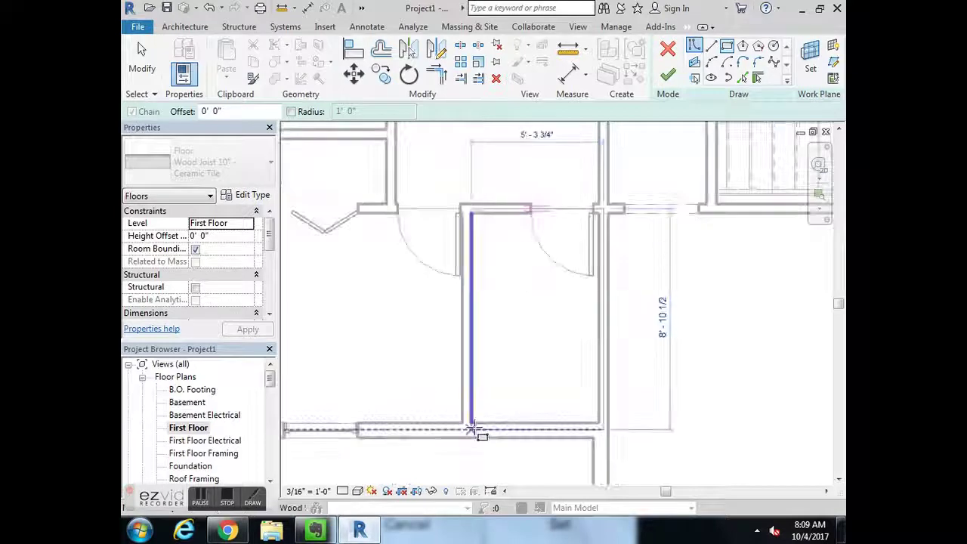
pyautogui.click(467, 430)
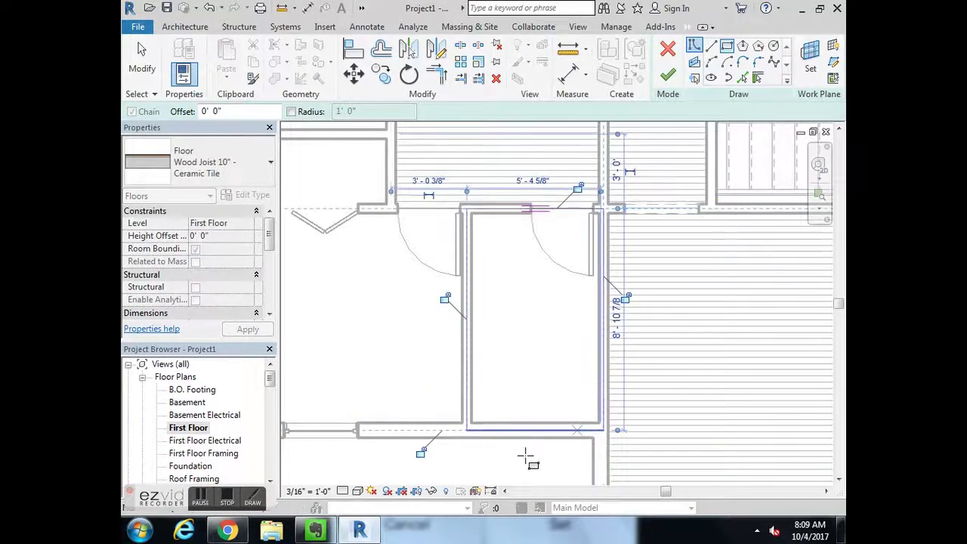
pyautogui.click(668, 75)
pyautogui.click(559, 381)
# Start a Wood Truss Joist 12" - Carpet Finish floor and sketch its boundary along the northwest bedroom's north exterior wall to the outer corner.
pyautogui.scroll(-3, 559, 370)
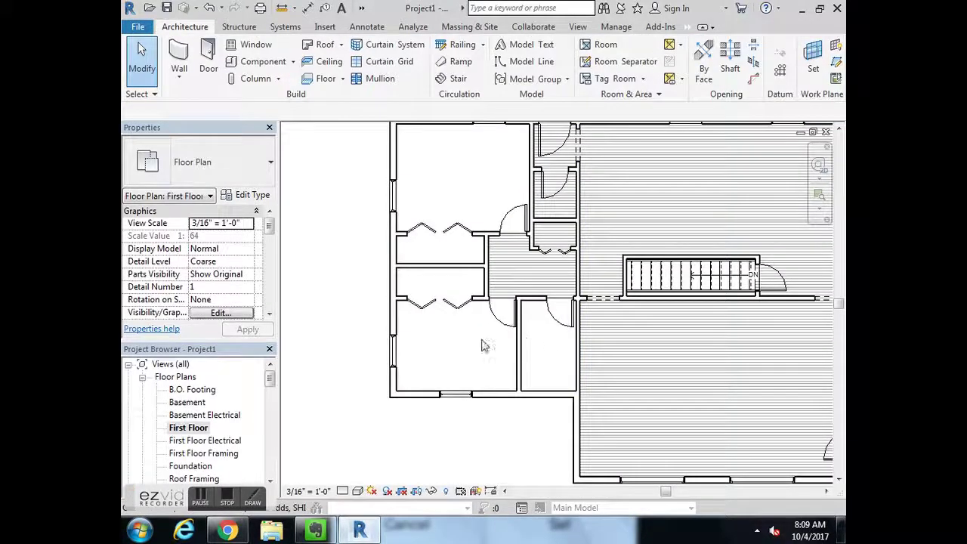
pyautogui.scroll(-1, 529, 378)
pyautogui.scroll(1, 514, 296)
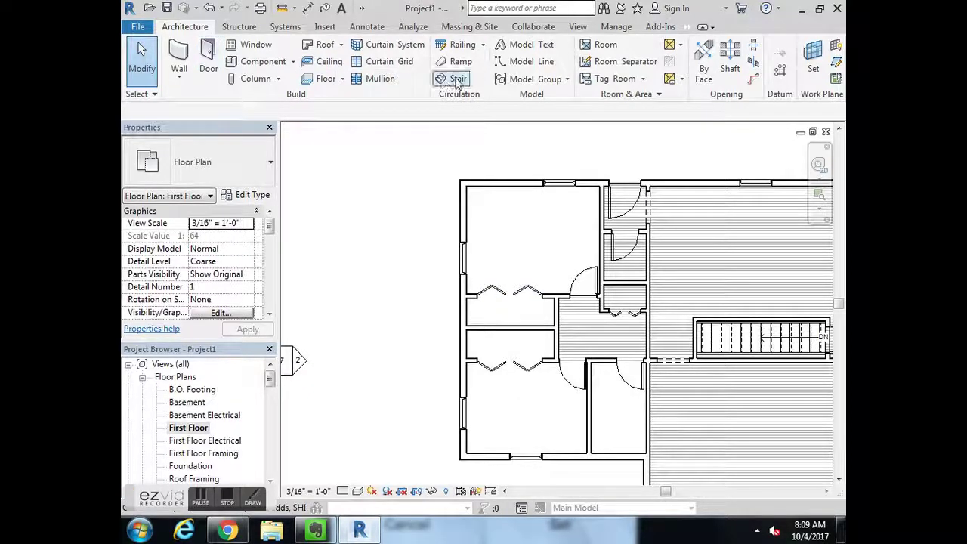
pyautogui.click(324, 79)
pyautogui.click(241, 162)
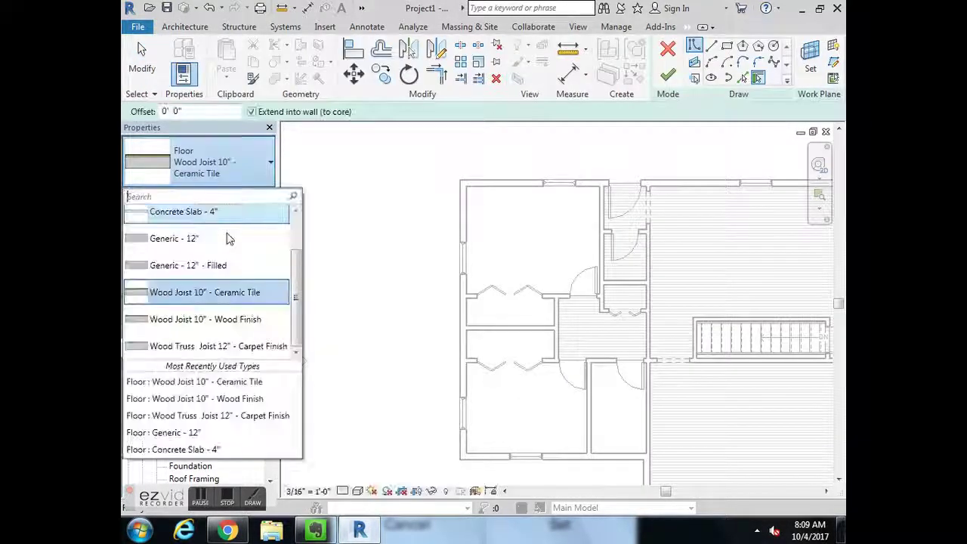
pyautogui.click(255, 348)
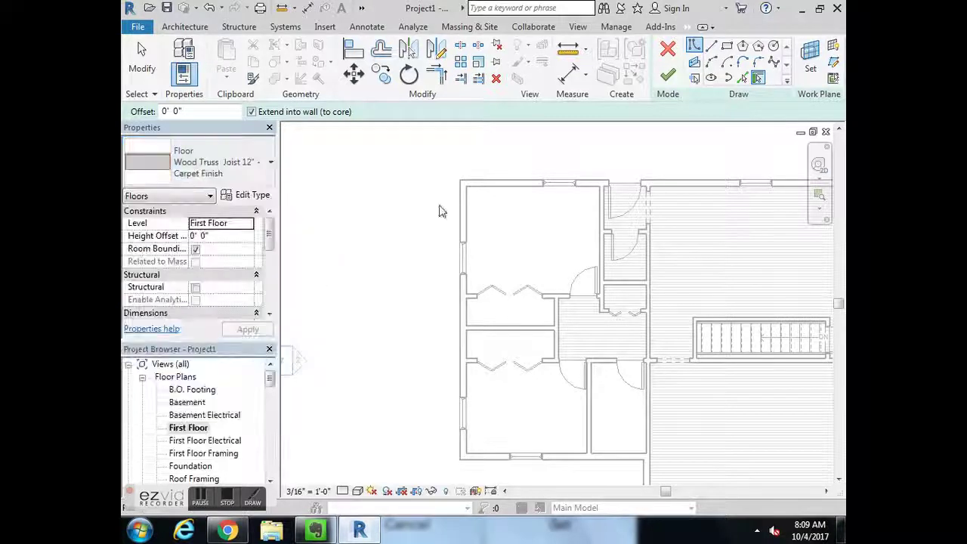
pyautogui.click(711, 46)
pyautogui.scroll(5, 604, 182)
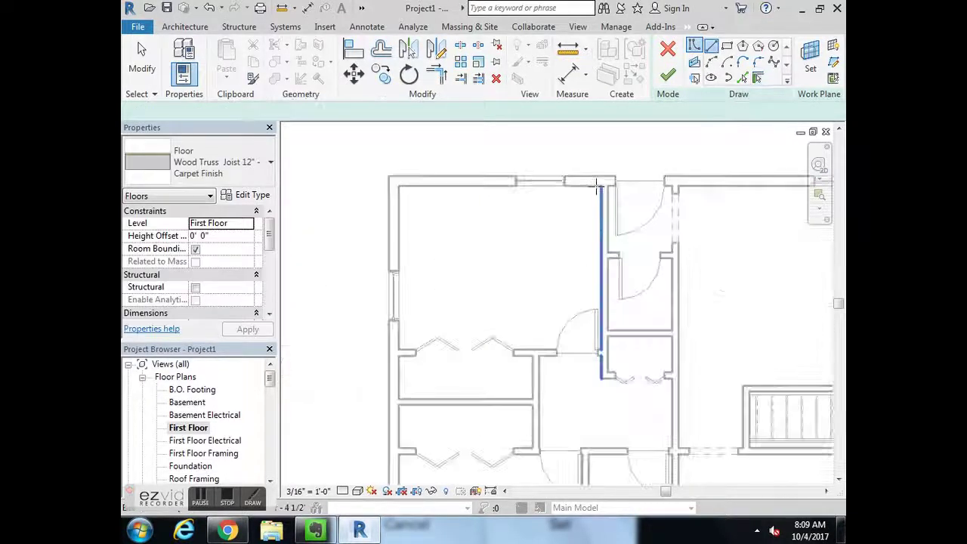
pyautogui.scroll(-5, 597, 166)
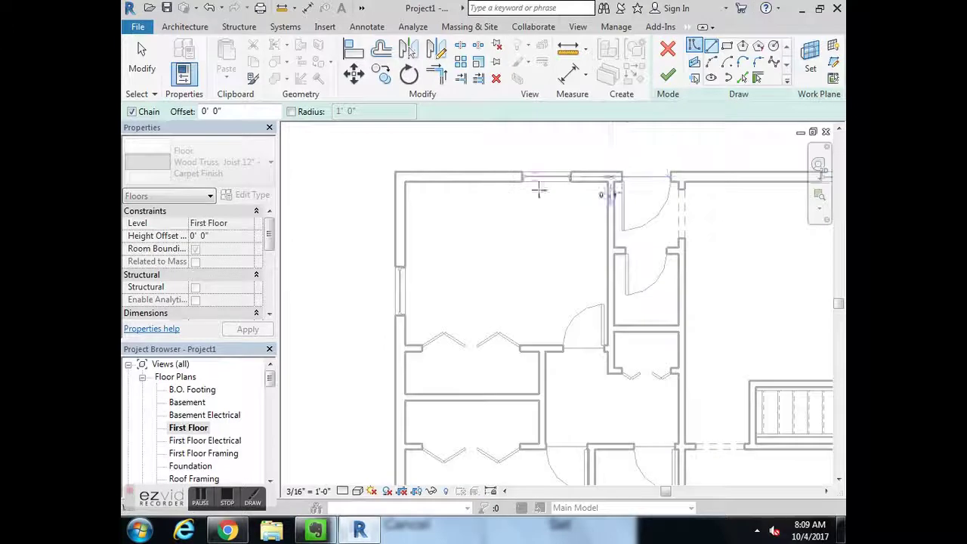
pyautogui.click(670, 167)
pyautogui.scroll(3, 400, 179)
pyautogui.click(400, 179)
# Continue the carpet boundary down the west exterior wall, then about 11' 8 3/8" along the south wall to the partition beside the tiled room.
pyautogui.moveTo(421, 298)
pyautogui.mouseDown(button='middle')
pyautogui.moveTo(443, 136)
pyautogui.moveTo(469, 325)
pyautogui.moveTo(462, 261)
pyautogui.mouseUp(button='middle')
pyautogui.scroll(3, 402, 362)
pyautogui.click(404, 356)
pyautogui.scroll(2, 448, 418)
pyautogui.scroll(-2, 447, 418)
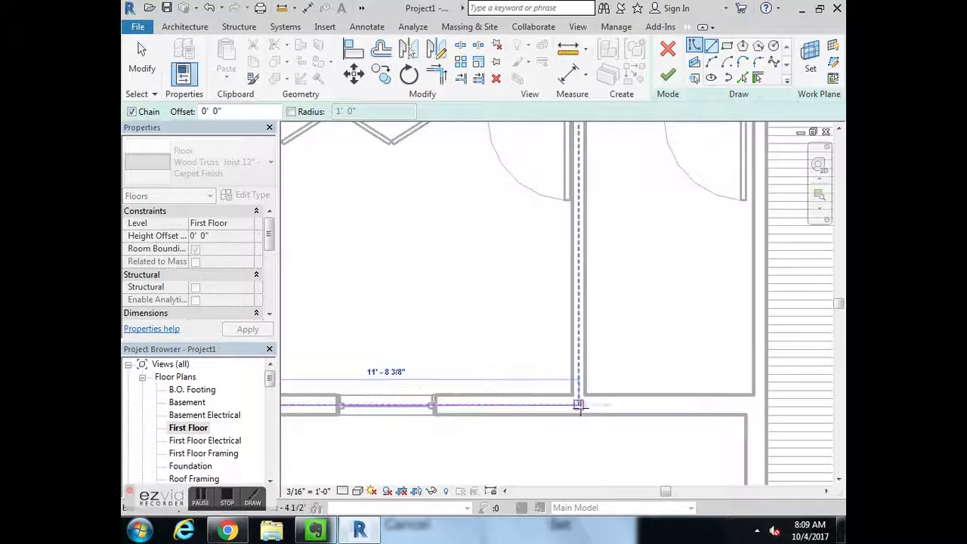
pyautogui.click(579, 395)
# Close the carpet boundary along the interior walls around the hallway and up the northwest bedroom's east partition to the starting corner.
pyautogui.scroll(-1, 578, 395)
pyautogui.moveTo(572, 192)
pyautogui.mouseDown(button='middle')
pyautogui.moveTo(582, 161)
pyautogui.moveTo(569, 315)
pyautogui.mouseUp(button='middle')
pyautogui.click(568, 314)
pyautogui.click(482, 314)
pyautogui.click(482, 145)
pyautogui.moveTo(589, 222); pyautogui.dragTo(567, 363, button='middle')
pyautogui.click(591, 359)
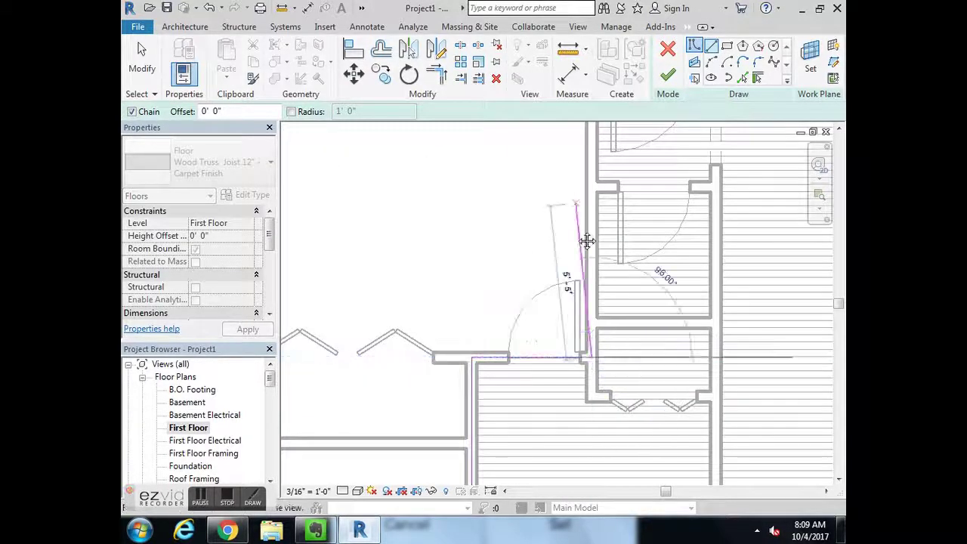
pyautogui.moveTo(591, 91); pyautogui.dragTo(589, 324, button='middle')
pyautogui.click(590, 292)
# Check the closing corner of the carpet boundary, finish the floor and deselect it.
pyautogui.scroll(6, 591, 295)
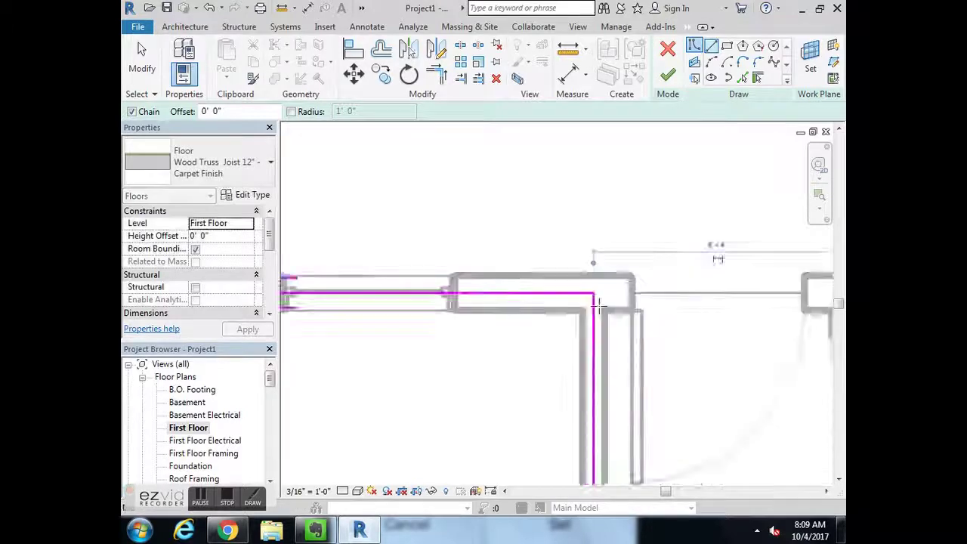
pyautogui.scroll(-8, 597, 272)
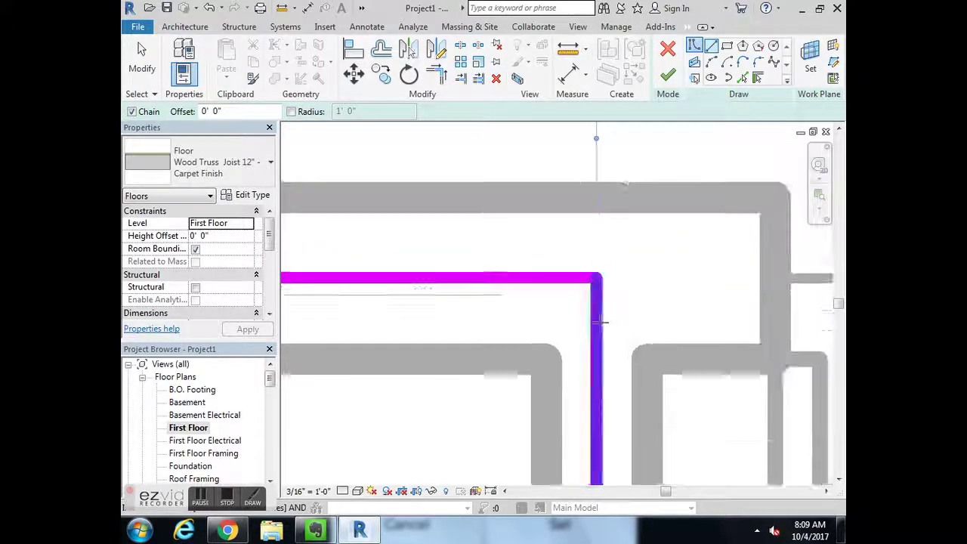
pyautogui.moveTo(602, 268)
pyautogui.mouseDown(button='middle')
pyautogui.moveTo(566, 168)
pyautogui.moveTo(514, 192)
pyautogui.mouseUp(button='middle')
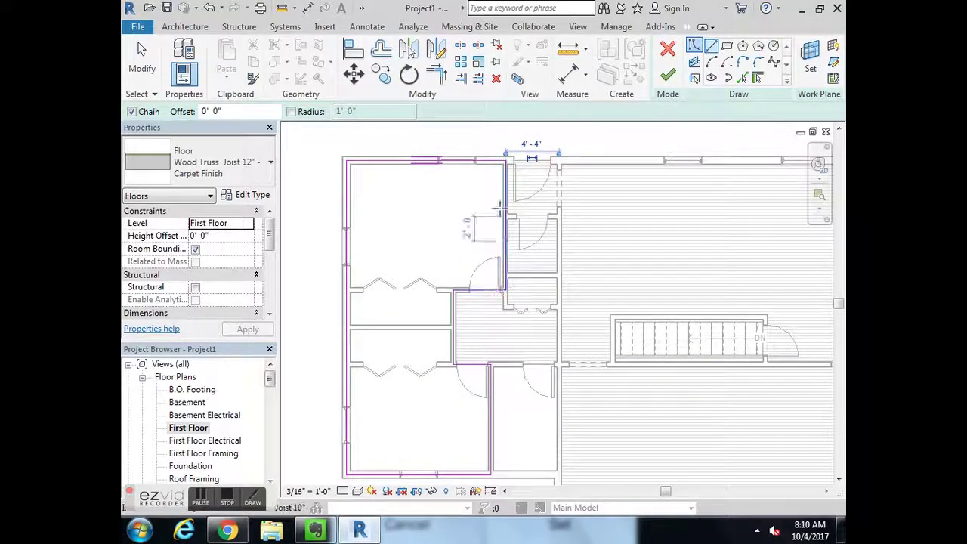
pyautogui.click(671, 76)
pyautogui.click(314, 322)
# Show the whole First Floor plan and change its visual style to display the floor finishes in color.
pyautogui.scroll(-4, 315, 321)
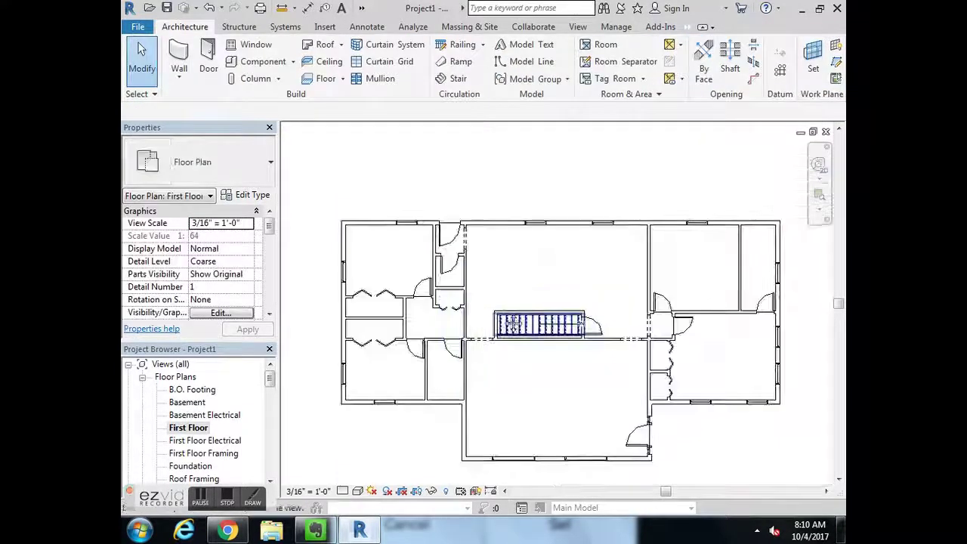
pyautogui.scroll(2, 416, 321)
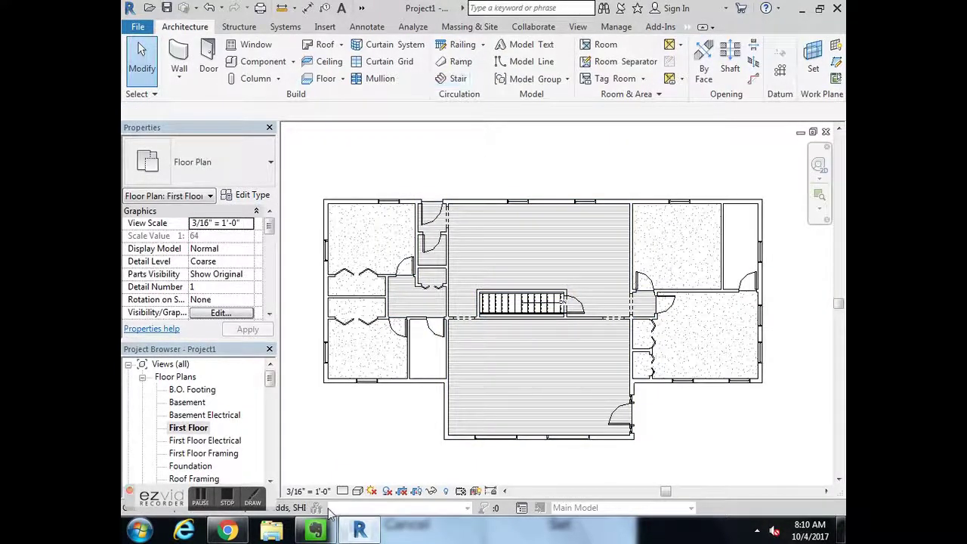
pyautogui.click(356, 492)
pyautogui.click(413, 447)
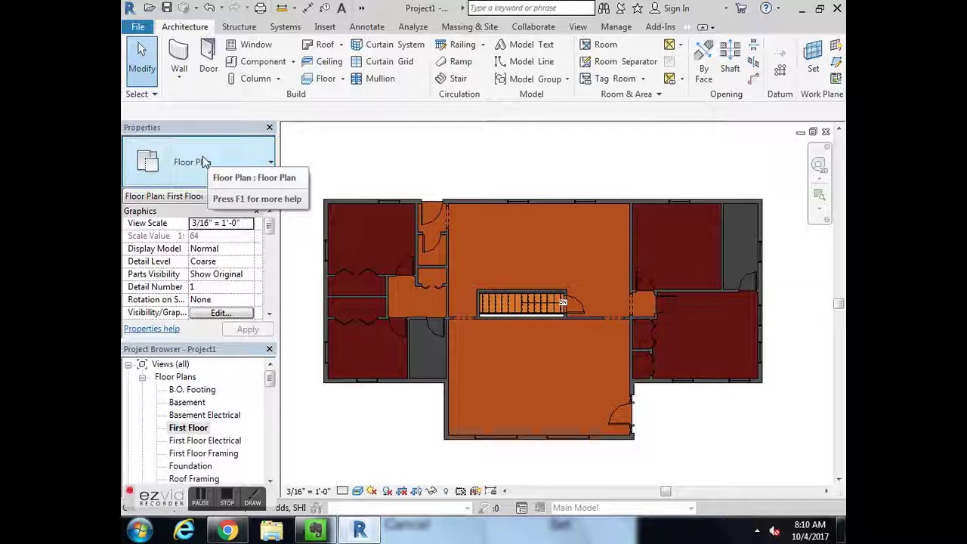
pyautogui.click(228, 500)
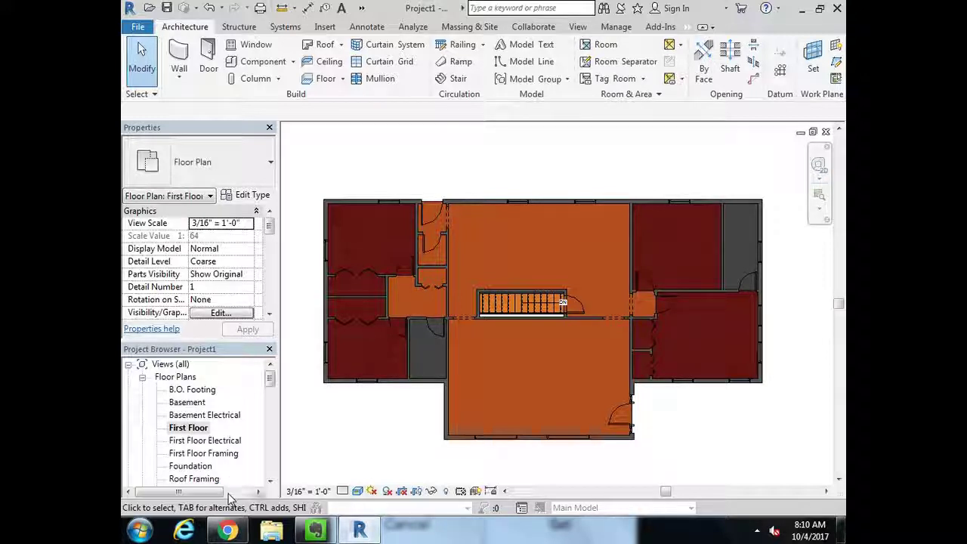